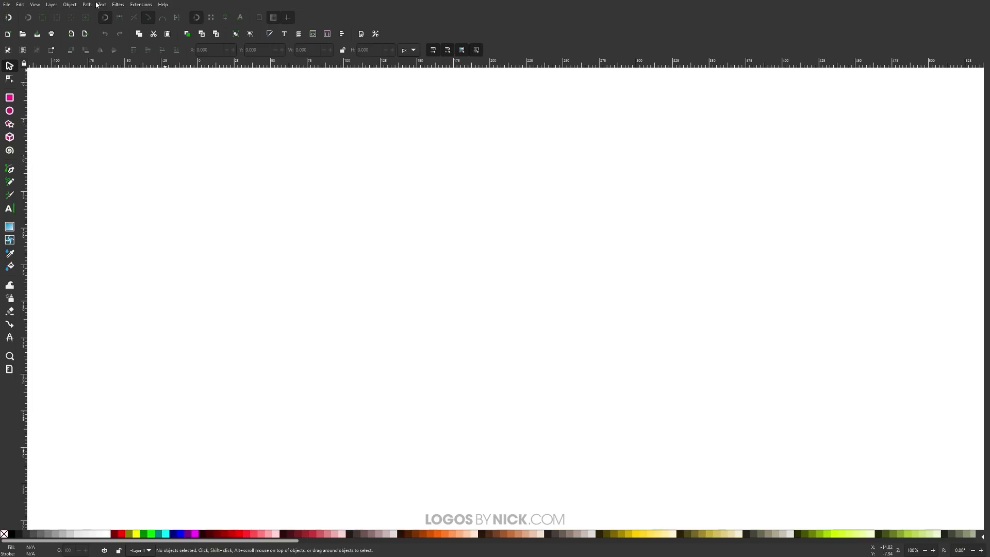
- Set the view zoom to 1:1
{"action": "left_click", "coordinate": [34, 4]}
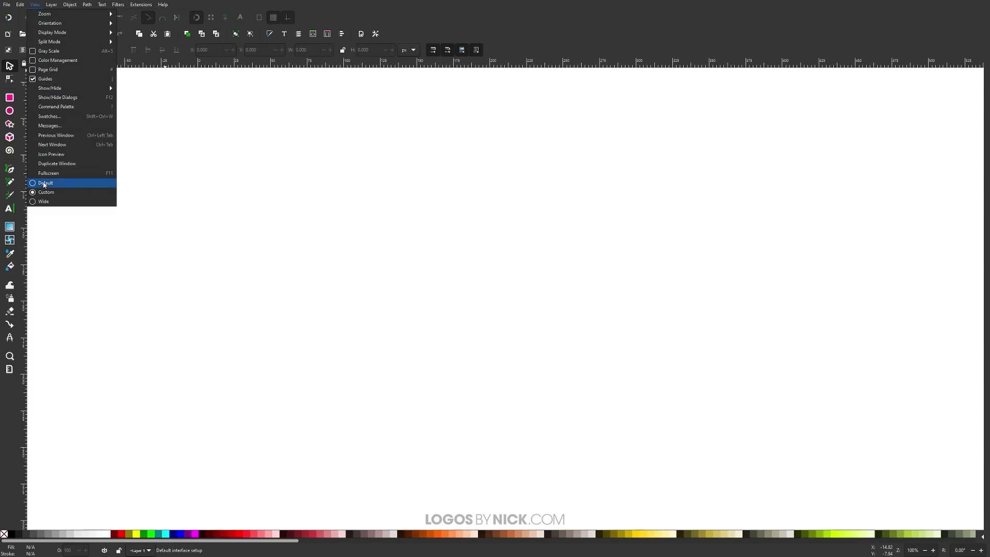
{"action": "mouse_move", "coordinate": [50, 6]}
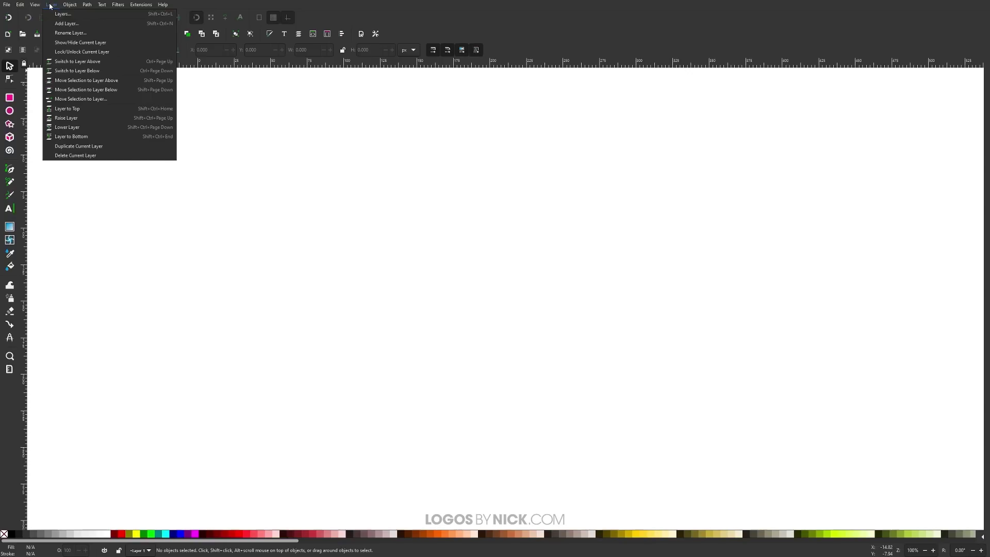
{"action": "mouse_move", "coordinate": [103, 13]}
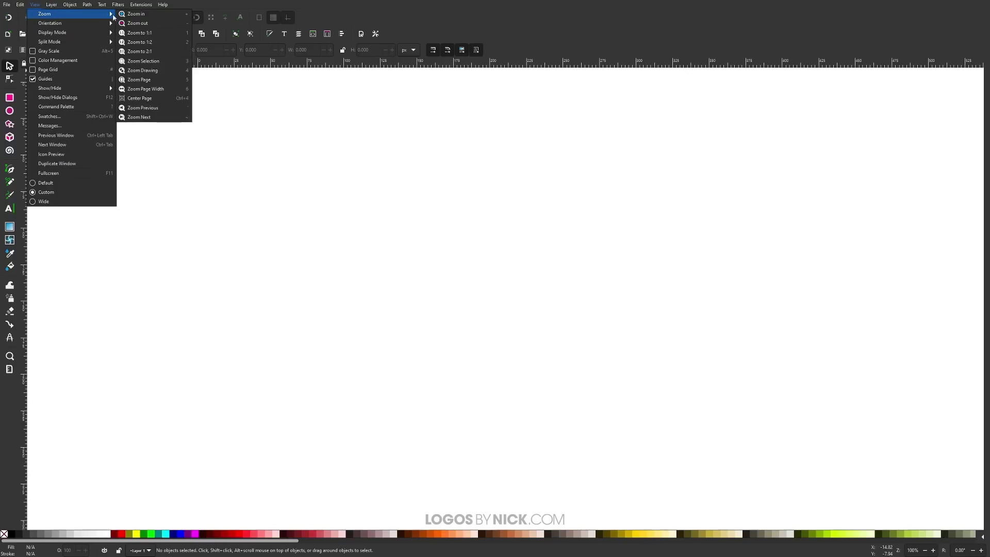
{"action": "left_click", "coordinate": [148, 34]}
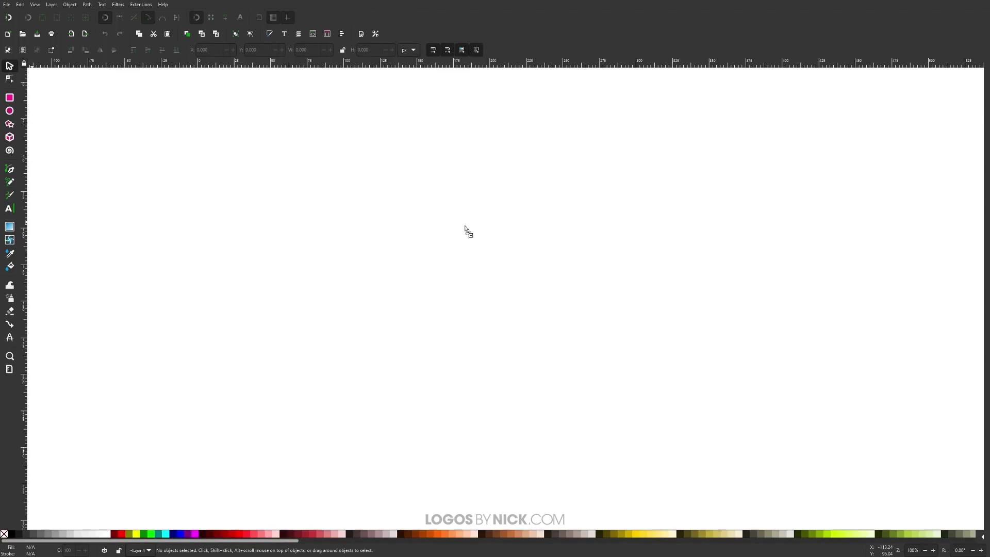
- Import the portrait photo as an embedded image and move it left on the page
{"action": "key", "text": "ctrl+v"}
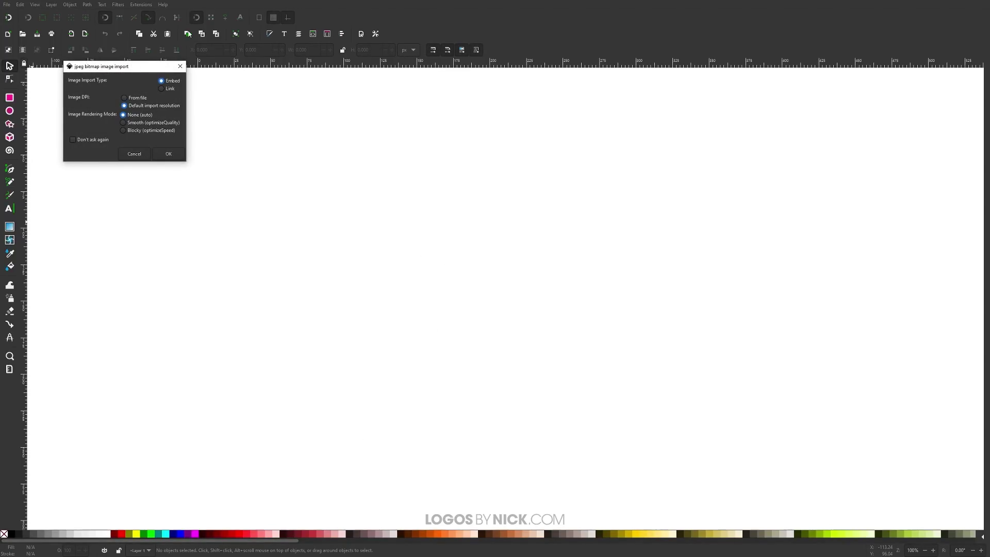
{"action": "left_click", "coordinate": [168, 154]}
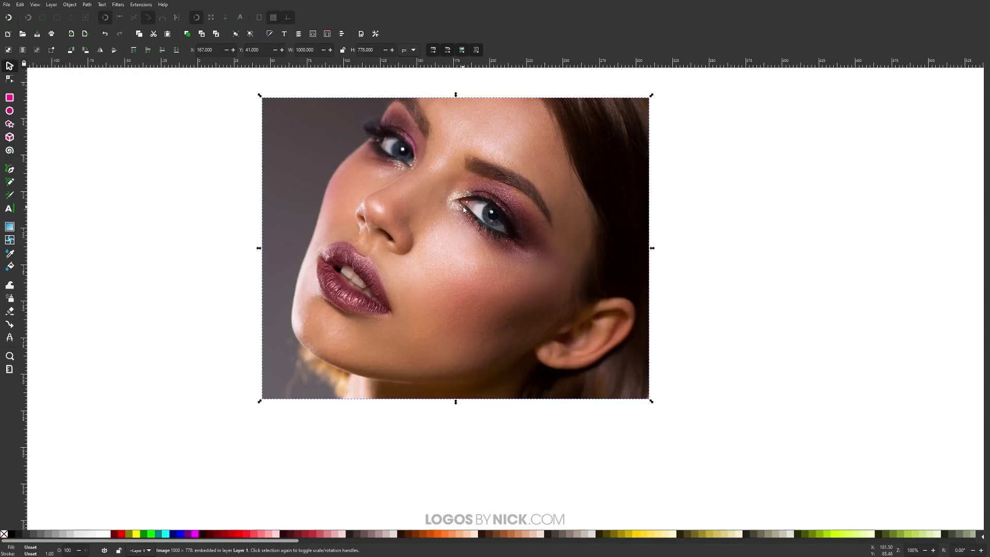
{"action": "left_click_drag", "start_coordinate": [458, 211], "coordinate": [476, 288]}
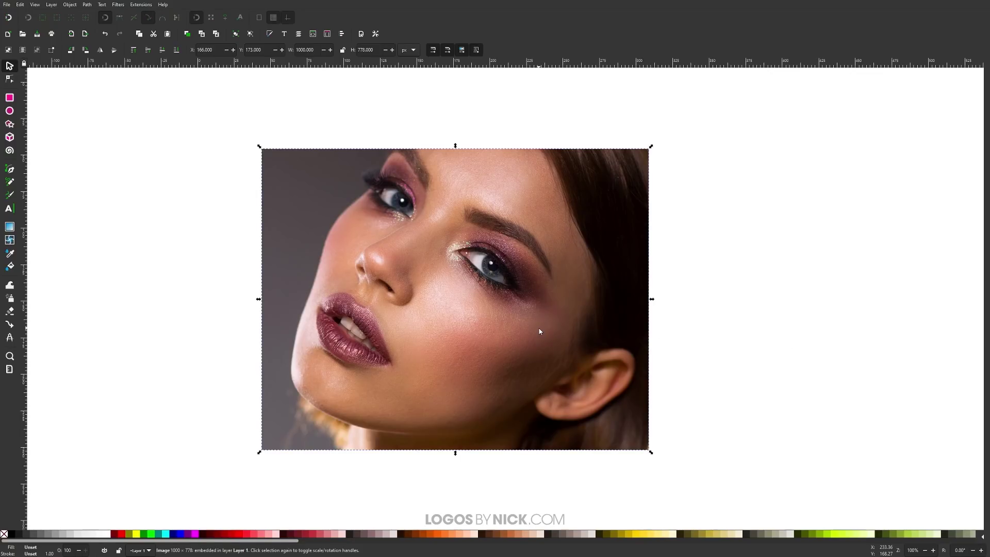
{"action": "left_click_drag", "start_coordinate": [523, 324], "coordinate": [503, 314]}
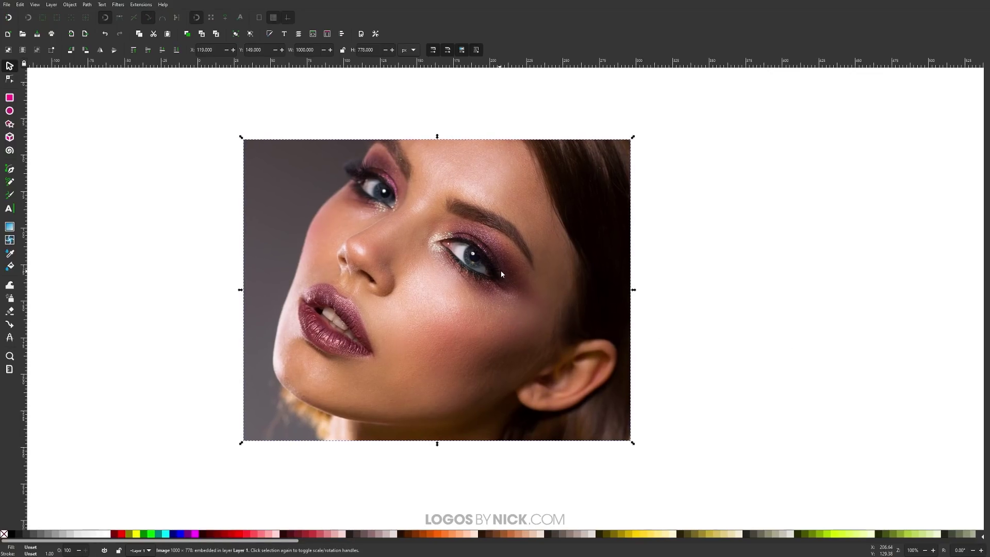
{"action": "left_click_drag", "start_coordinate": [500, 270], "coordinate": [465, 275]}
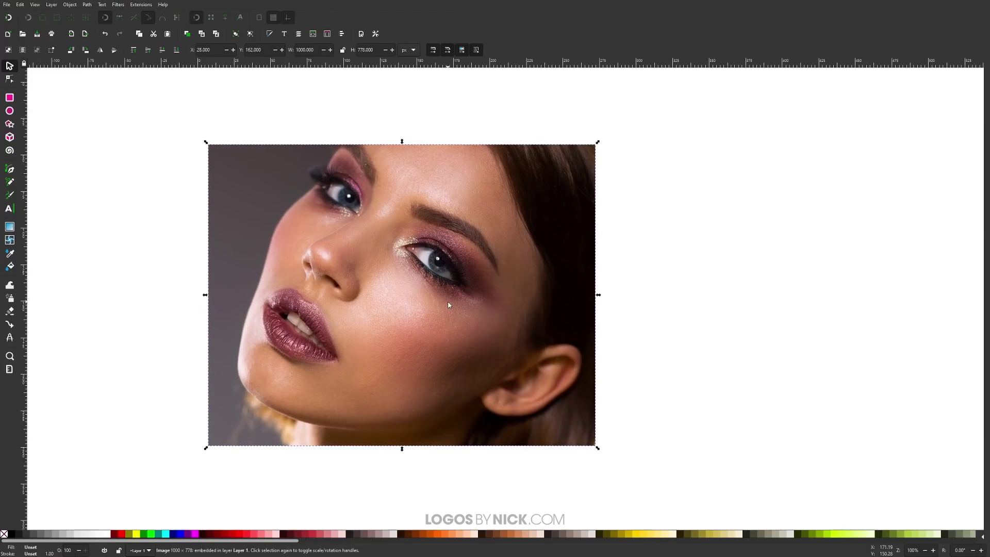
- Apply the Greyscale filter to the photo (Red 0.21, Green 0.72, Blue 0.07, Lightness 0.05)
{"action": "left_click", "coordinate": [118, 5]}
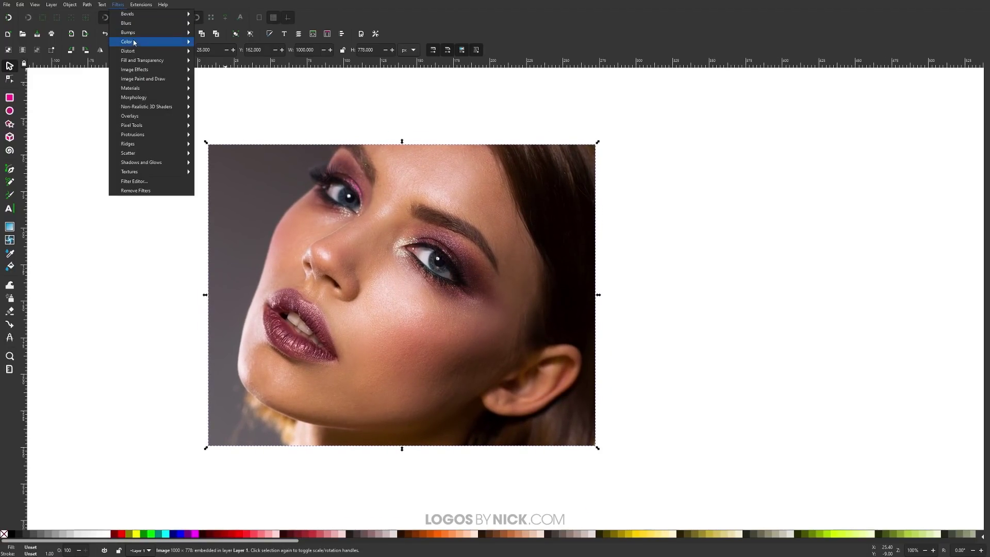
{"action": "mouse_move", "coordinate": [136, 42]}
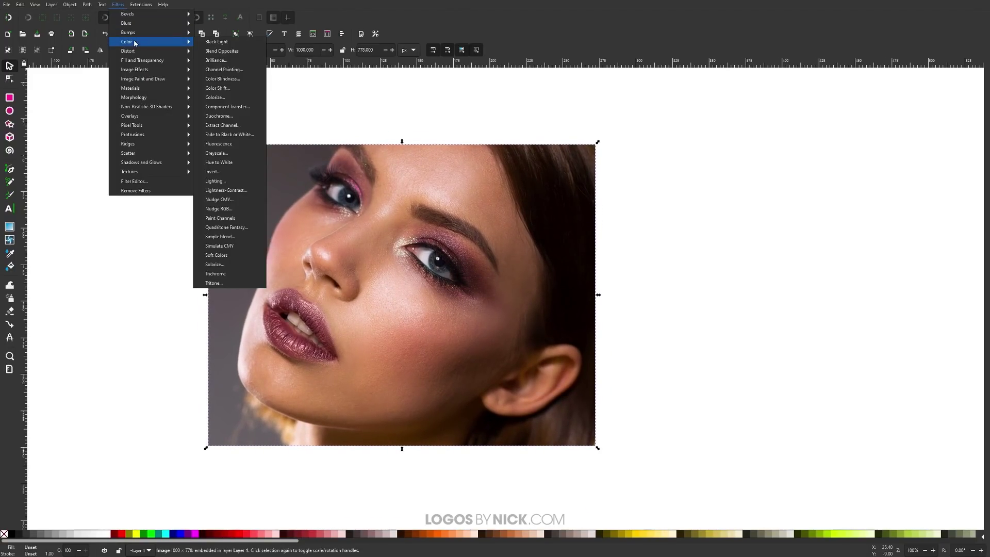
{"action": "left_click", "coordinate": [236, 153]}
{"action": "left_click_drag", "start_coordinate": [170, 80], "coordinate": [739, 144]}
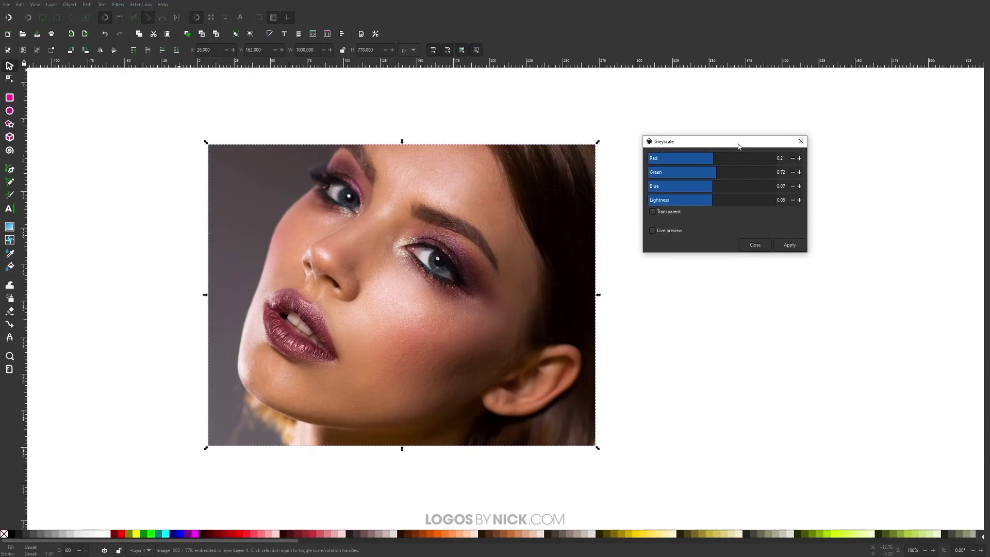
{"action": "left_click", "coordinate": [653, 229]}
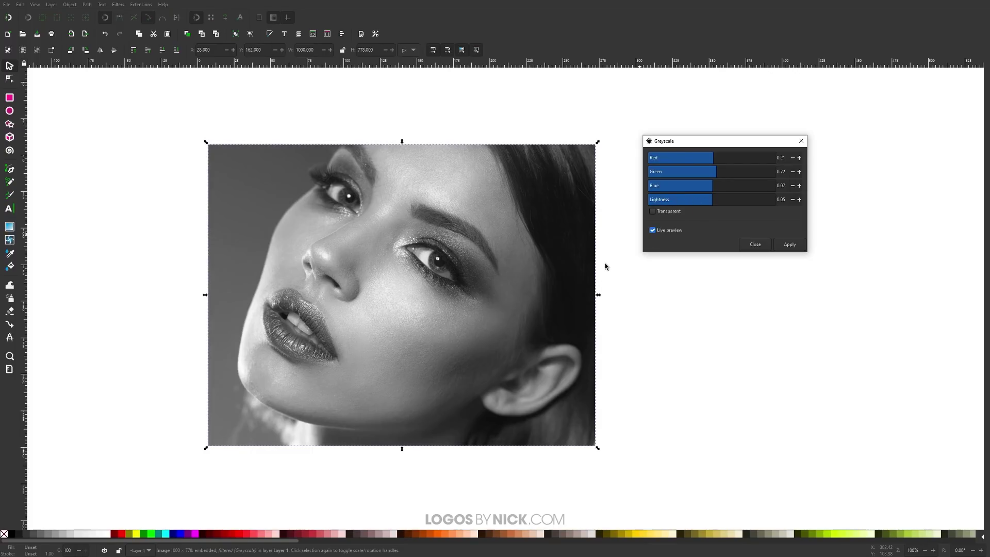
{"action": "left_click", "coordinate": [789, 244]}
{"action": "left_click", "coordinate": [801, 141]}
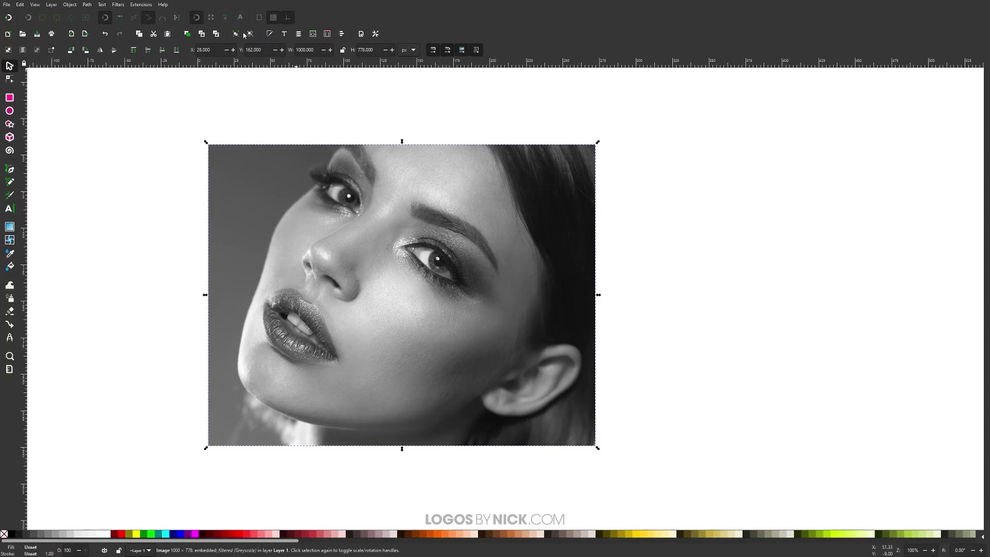
- Add a new layer, Layer 2, positioned above Layer 1
{"action": "left_click", "coordinate": [299, 35]}
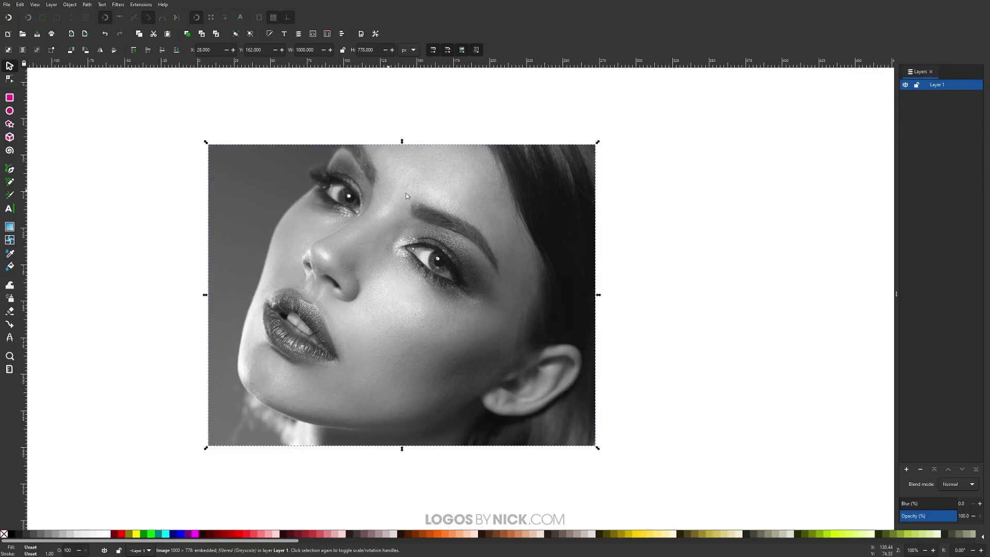
{"action": "left_click", "coordinate": [907, 470]}
{"action": "left_click_drag", "start_coordinate": [515, 263], "coordinate": [648, 236]}
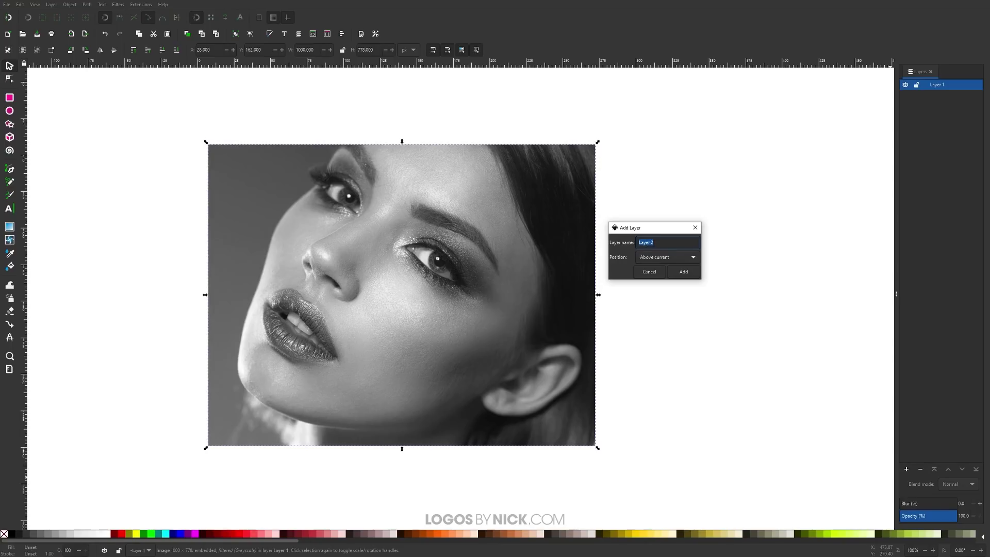
{"action": "left_click", "coordinate": [645, 259]}
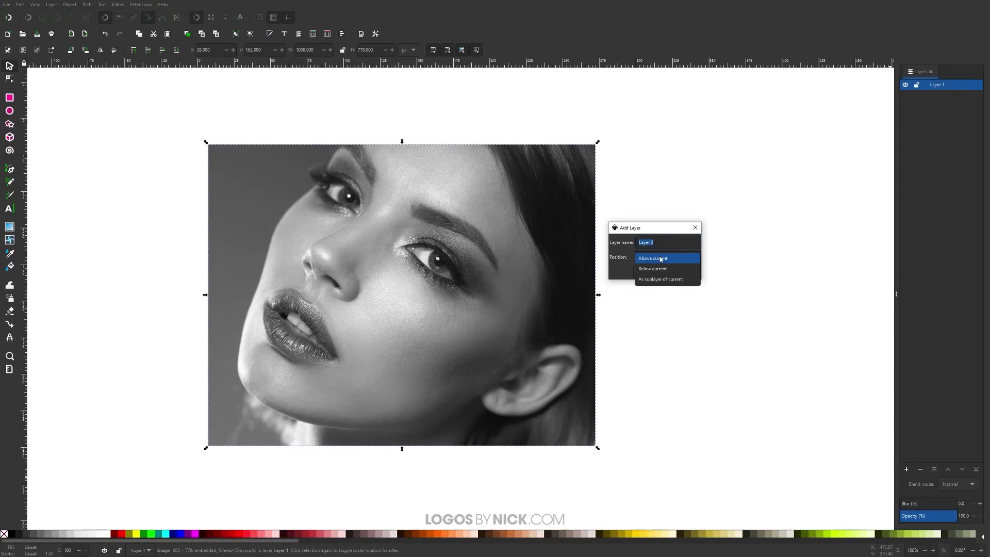
{"action": "left_click", "coordinate": [658, 261]}
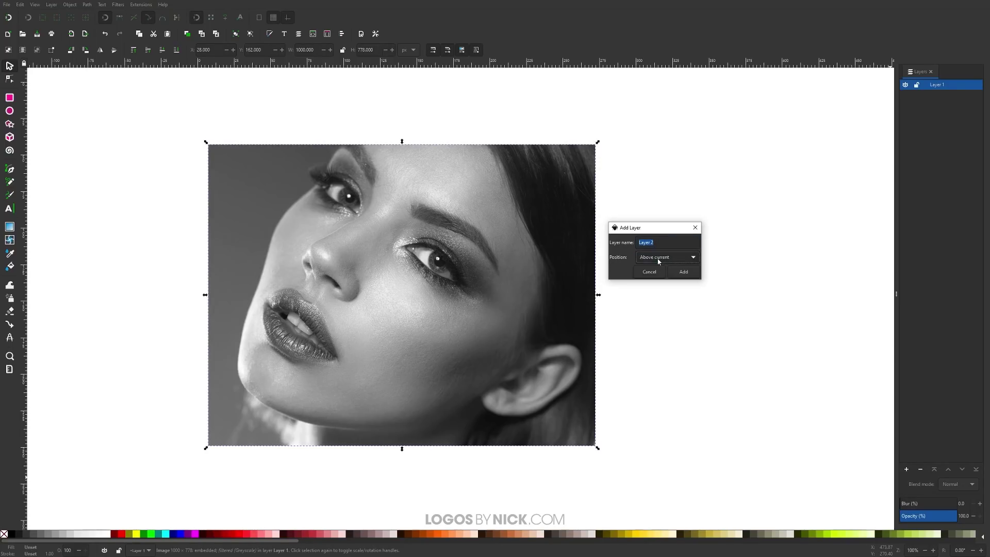
{"action": "left_click", "coordinate": [683, 273]}
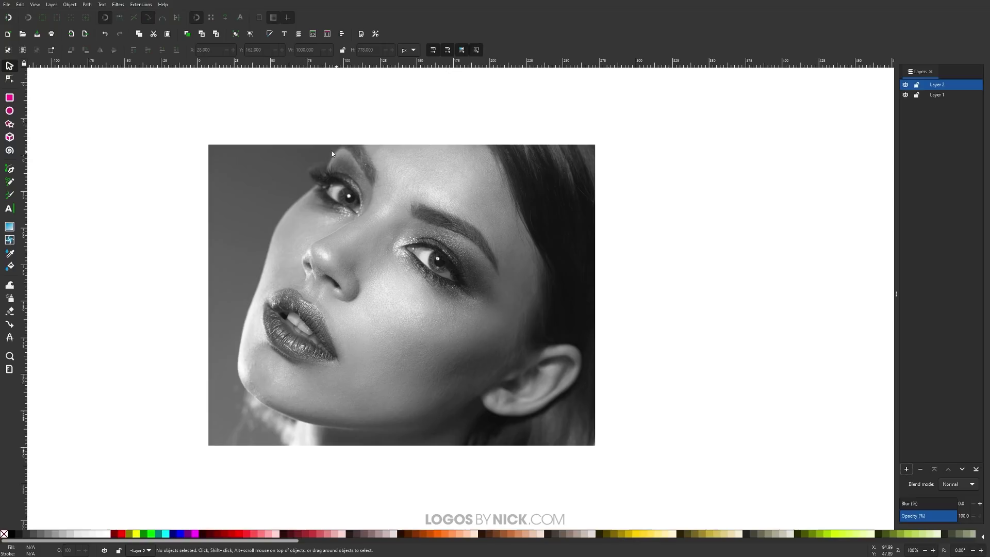
- Draw a small black circle and move it to the photo's top-left corner
{"action": "left_click", "coordinate": [10, 110]}
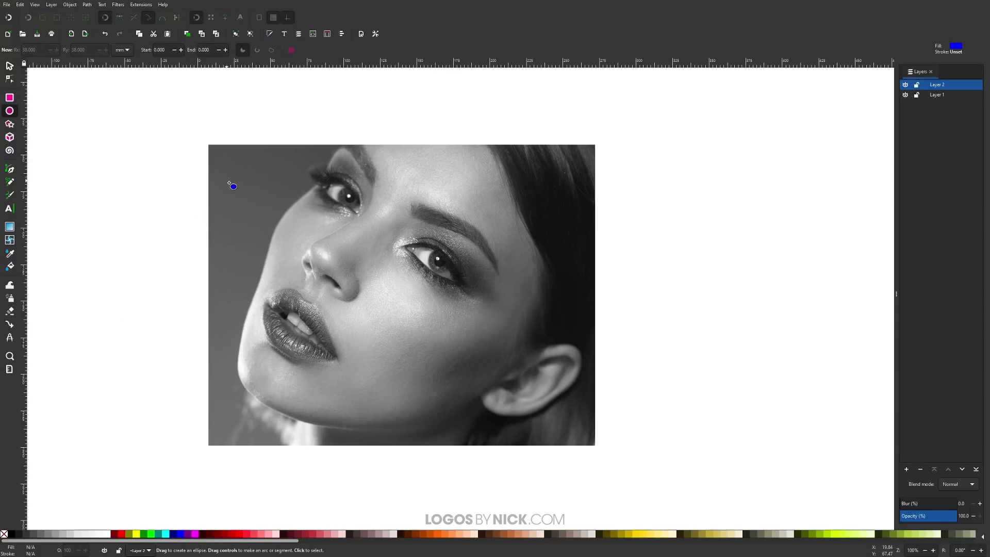
{"action": "mouse_move", "coordinate": [230, 183]}
{"action": "left_mouse_down"}
{"action": "mouse_move", "coordinate": [258, 248]}
{"action": "mouse_move", "coordinate": [256, 177]}
{"action": "mouse_move", "coordinate": [283, 222]}
{"action": "mouse_move", "coordinate": [271, 230]}
{"action": "mouse_move", "coordinate": [238, 194]}
{"action": "left_mouse_up"}
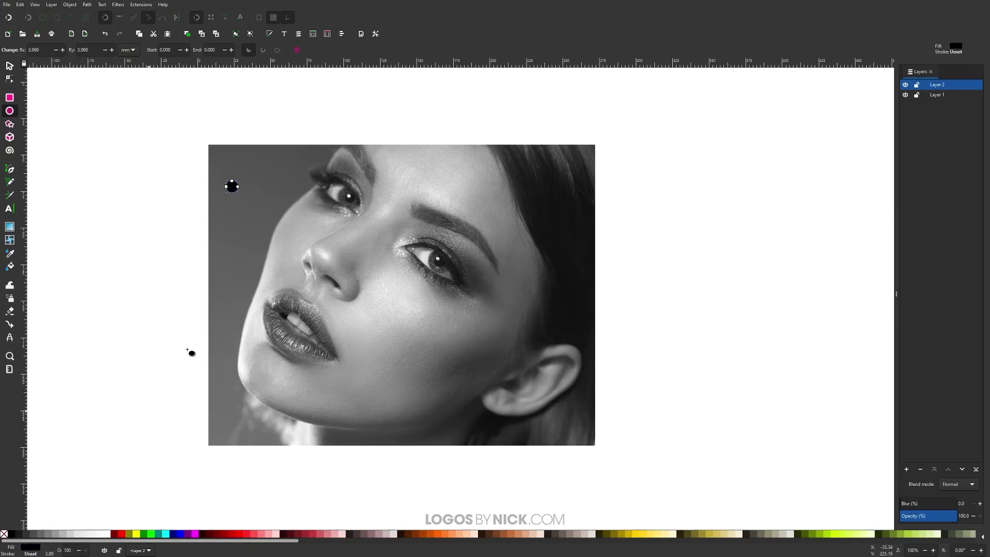
{"action": "key", "text": "s"}
{"action": "mouse_move", "coordinate": [234, 185]}
{"action": "left_mouse_down"}
{"action": "mouse_move", "coordinate": [220, 156]}
{"action": "mouse_move", "coordinate": [226, 168]}
{"action": "left_mouse_up"}
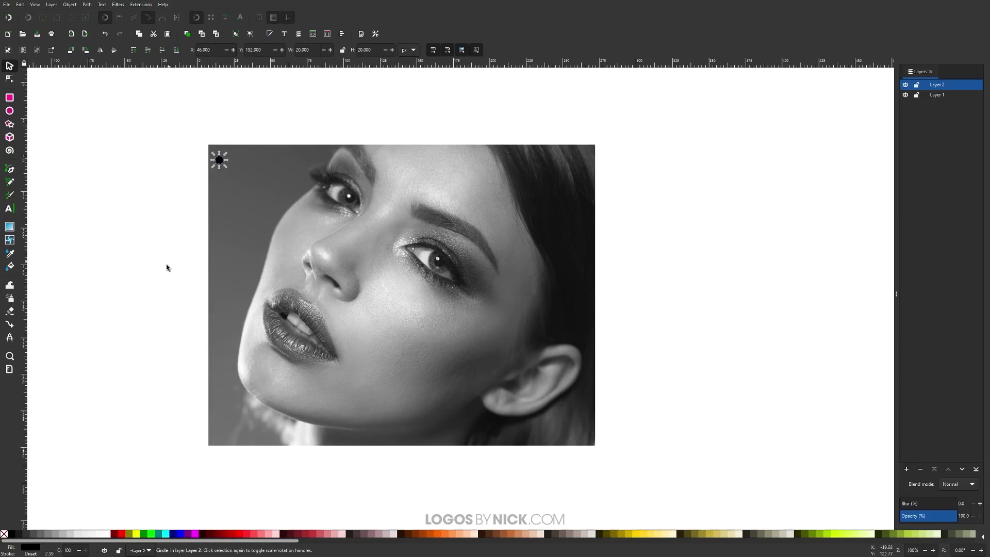
- Align the circle's left and top edges to the photo, relative to the last selected object
{"action": "left_click", "coordinate": [342, 35]}
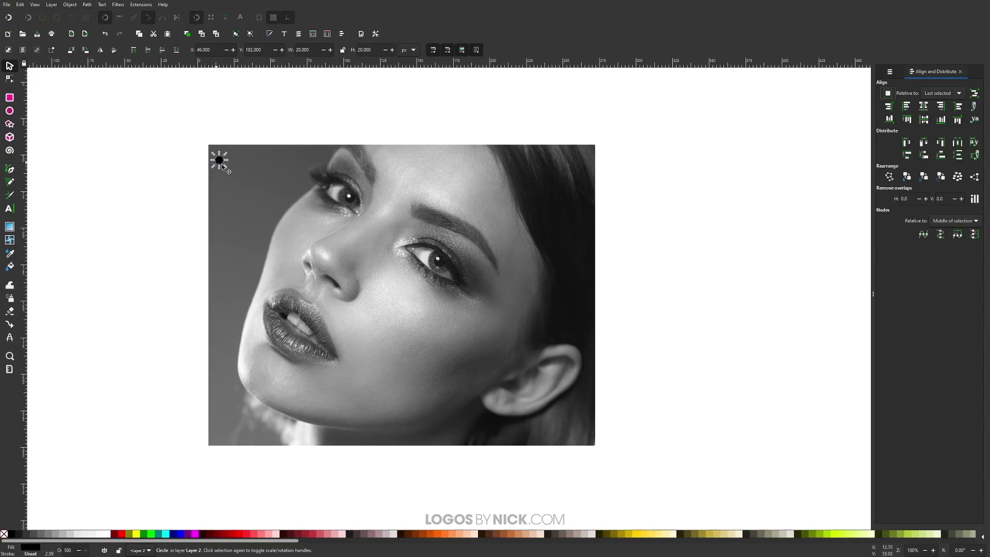
{"action": "left_click", "coordinate": [295, 160], "text": "shift"}
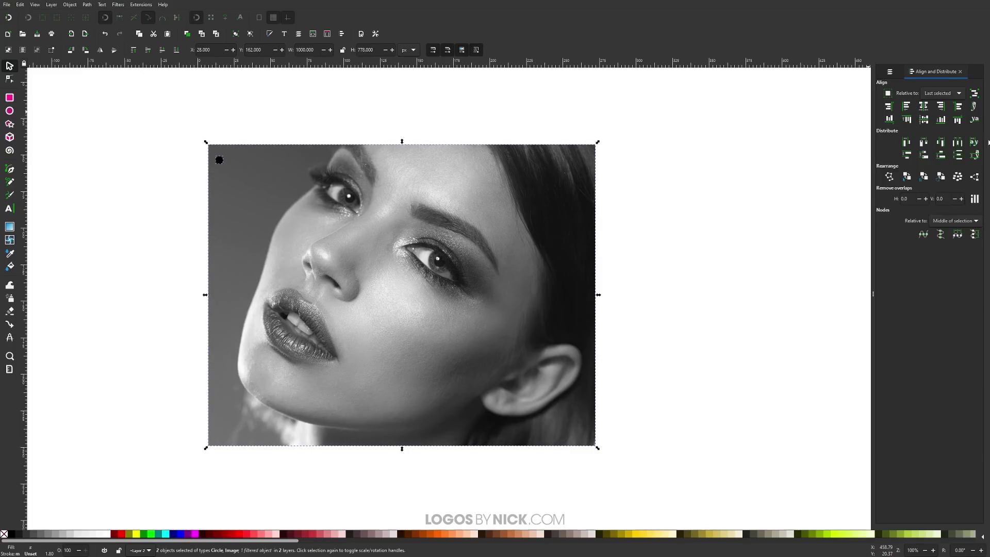
{"action": "left_click", "coordinate": [939, 94]}
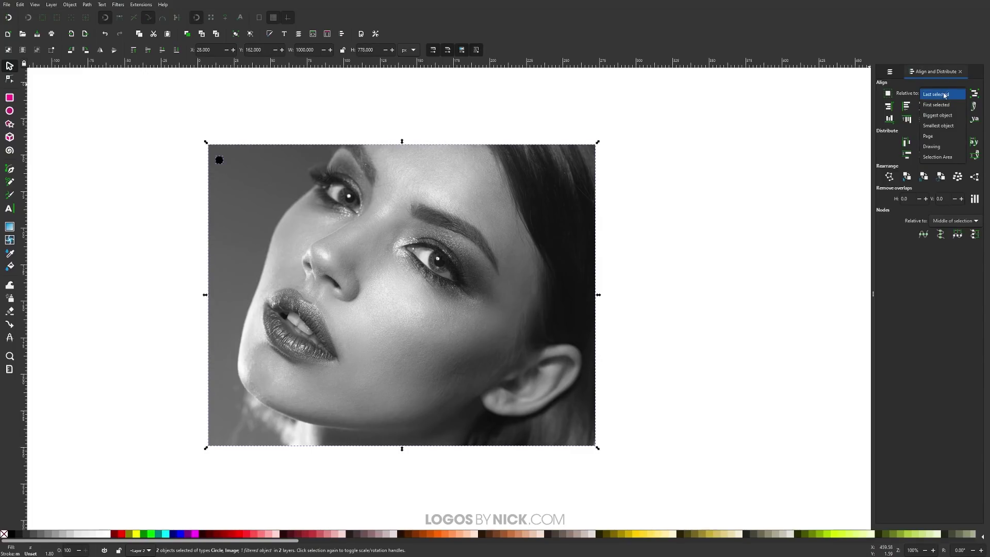
{"action": "left_click", "coordinate": [937, 96]}
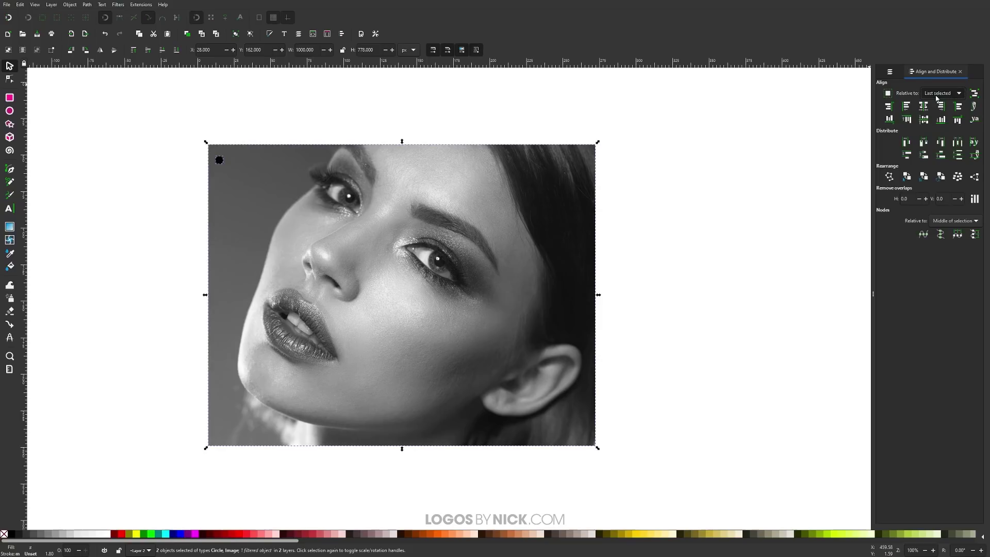
{"action": "left_click", "coordinate": [905, 107]}
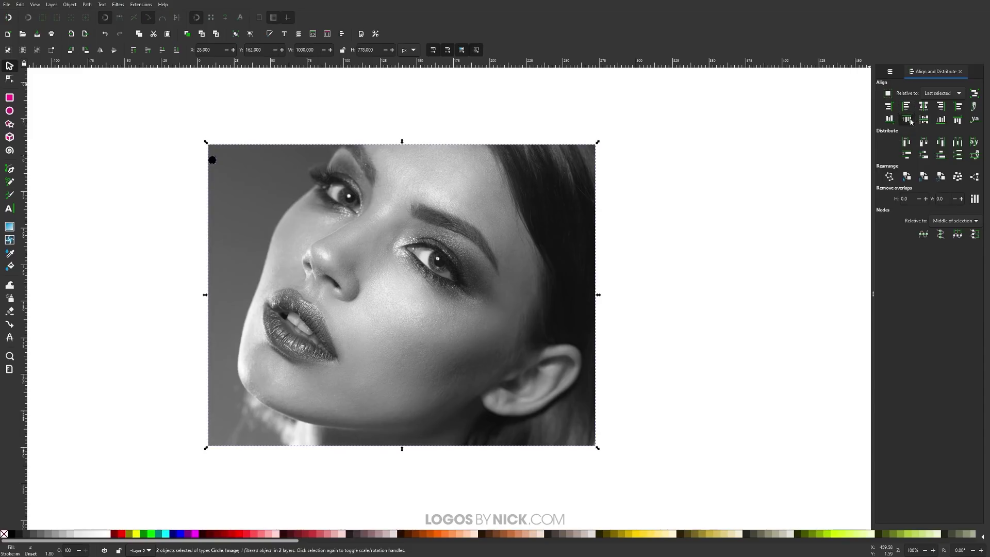
{"action": "left_click", "coordinate": [911, 121]}
{"action": "left_click", "coordinate": [342, 112]}
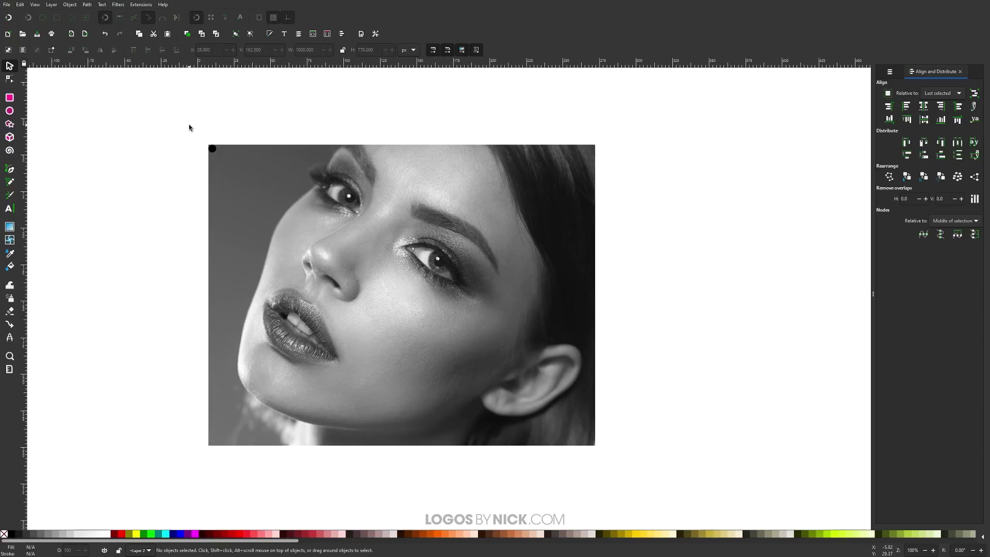
- With the circle selected, bring up the Trace options of Create Tiled Clones
{"action": "left_click_drag", "start_coordinate": [189, 125], "coordinate": [229, 163]}
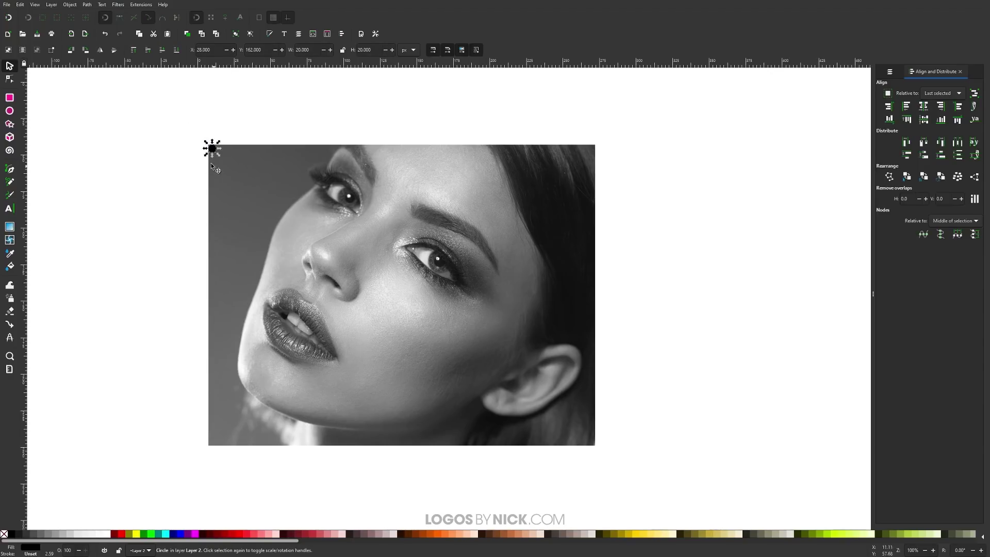
{"action": "left_click", "coordinate": [23, 5]}
{"action": "mouse_move", "coordinate": [56, 119]}
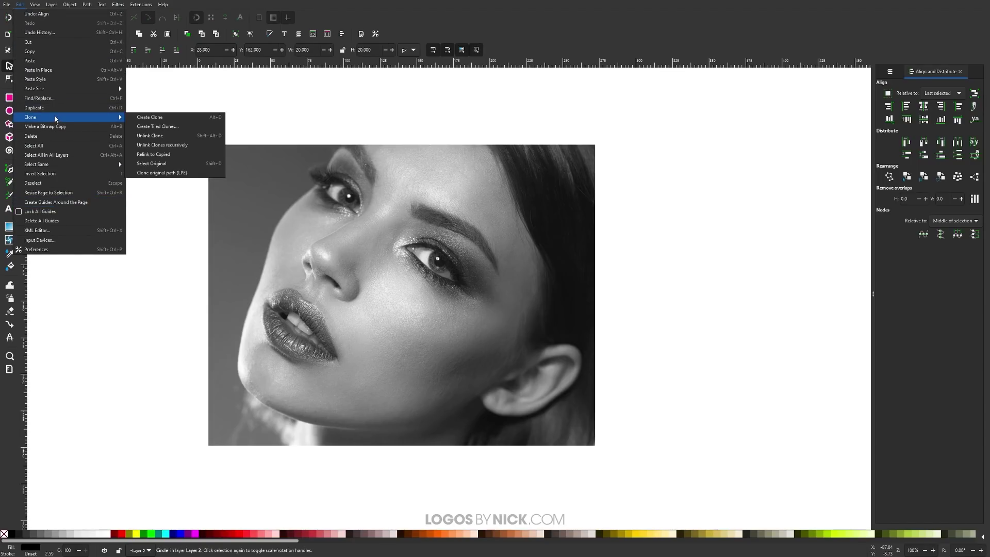
{"action": "left_click", "coordinate": [170, 127]}
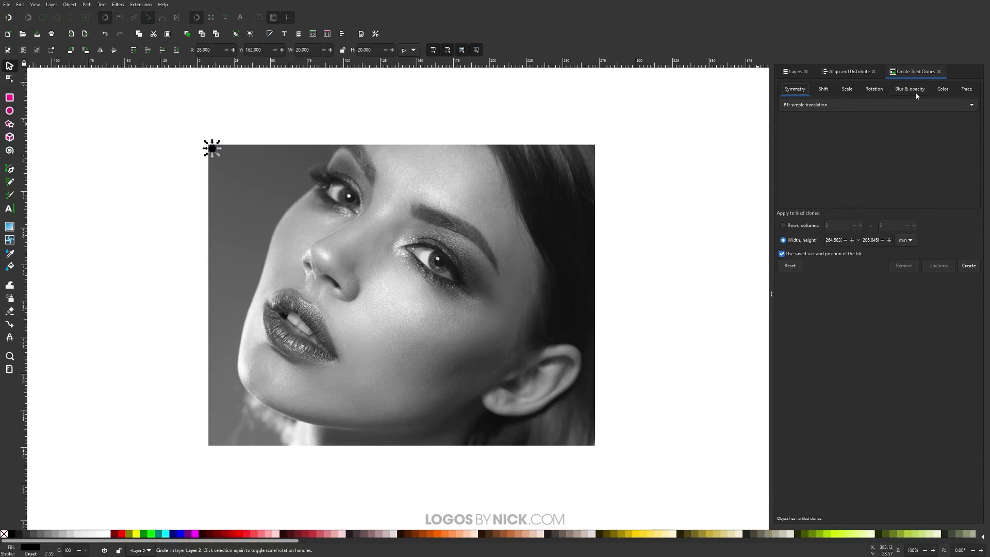
{"action": "left_click", "coordinate": [969, 90]}
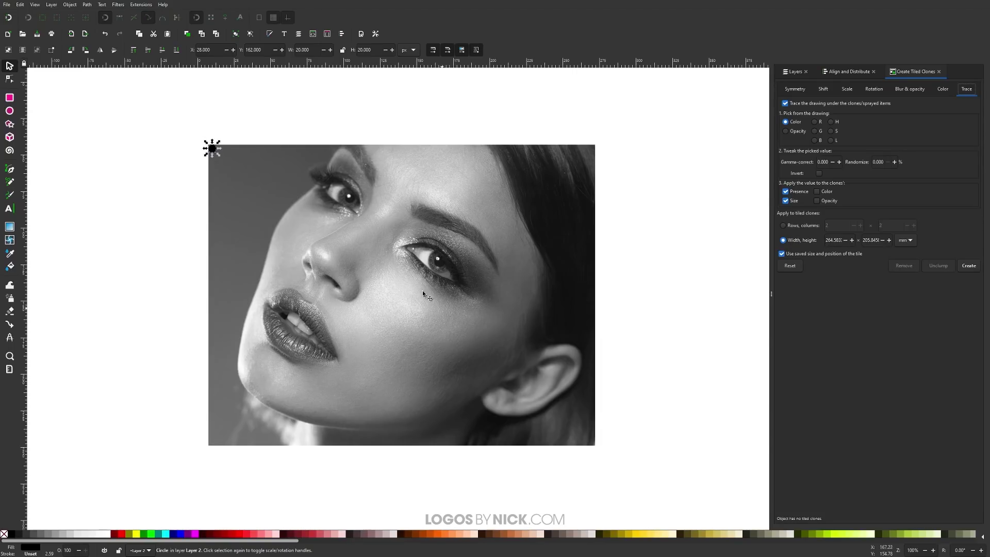
- Set the tiled-clone area to 1000 × 778 px, matching the photo
{"action": "left_click", "coordinate": [361, 252]}
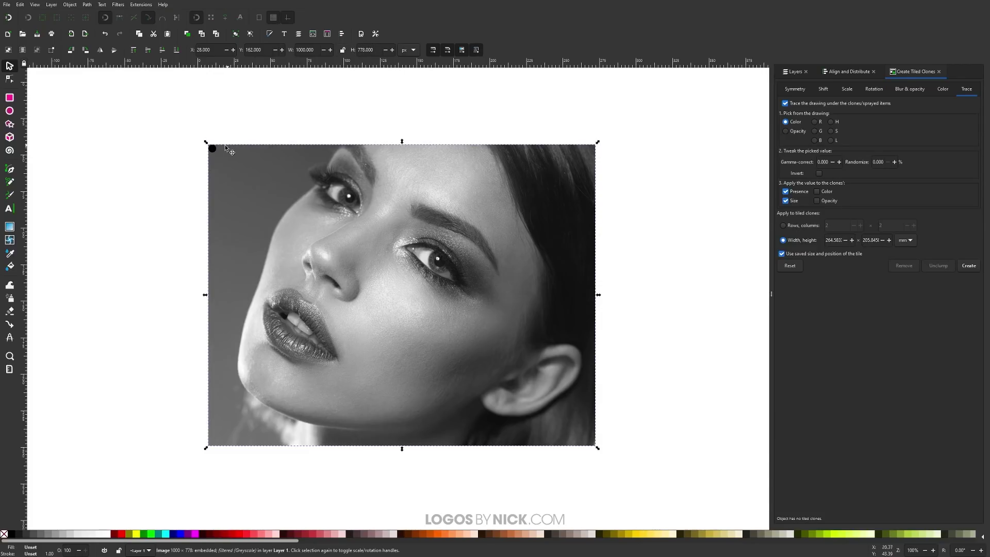
{"action": "left_click_drag", "start_coordinate": [183, 128], "coordinate": [226, 154]}
{"action": "left_click", "coordinate": [906, 241]}
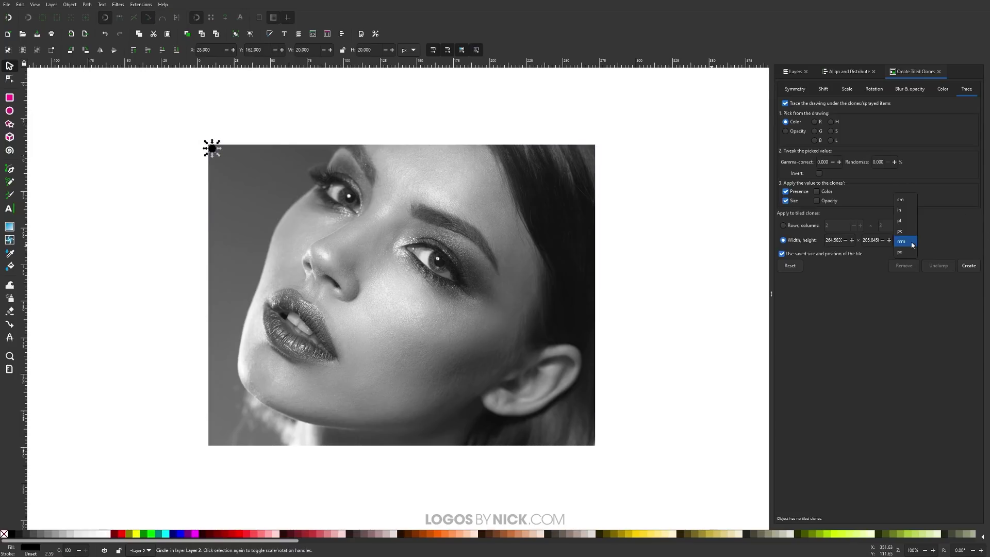
{"action": "left_click", "coordinate": [904, 253]}
{"action": "double_click", "coordinate": [833, 240]}
{"action": "type", "text": "1000.00"}
- Generate a trial halftone of 1989 dot clones, preview it without Layer 1, then remove it
{"action": "left_click", "coordinate": [975, 270]}
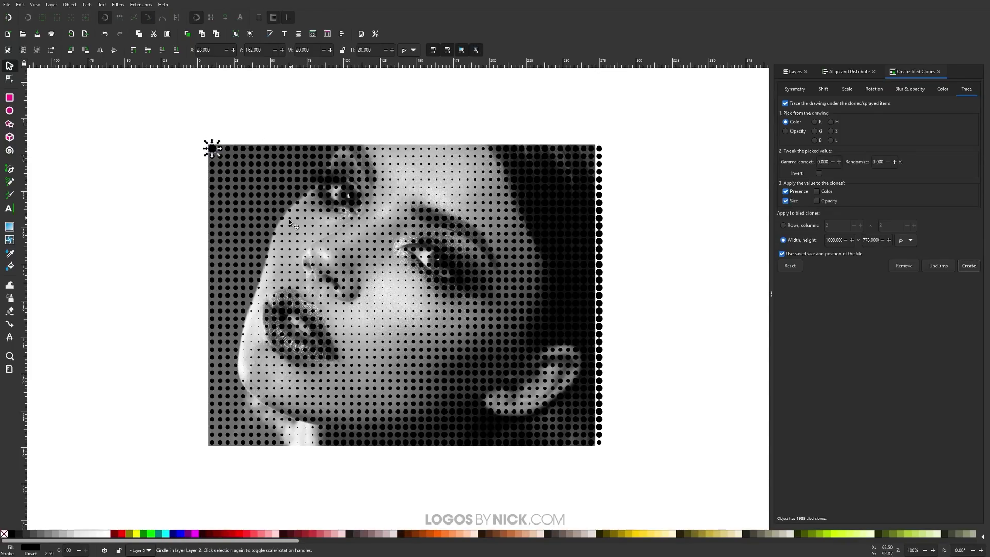
{"action": "left_click", "coordinate": [789, 73]}
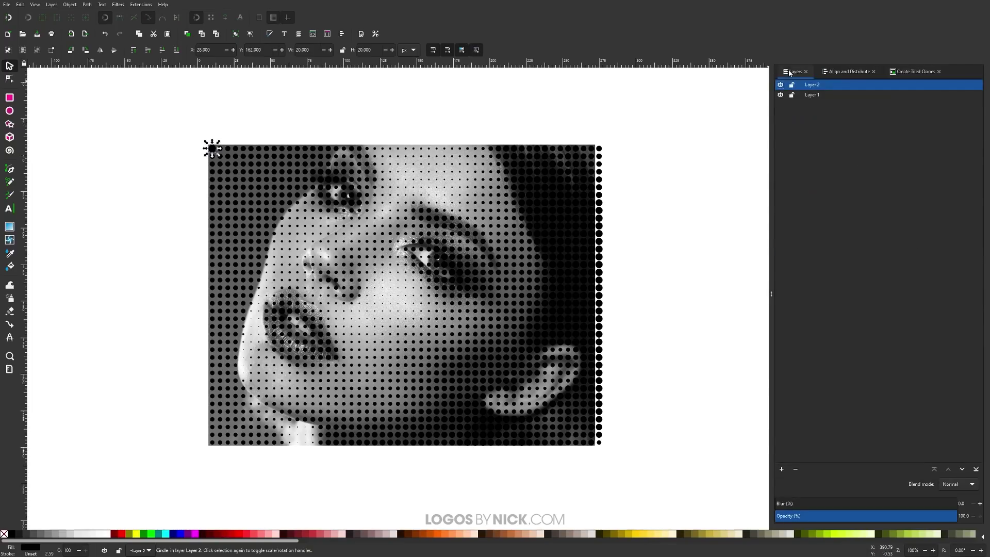
{"action": "left_click", "coordinate": [781, 95]}
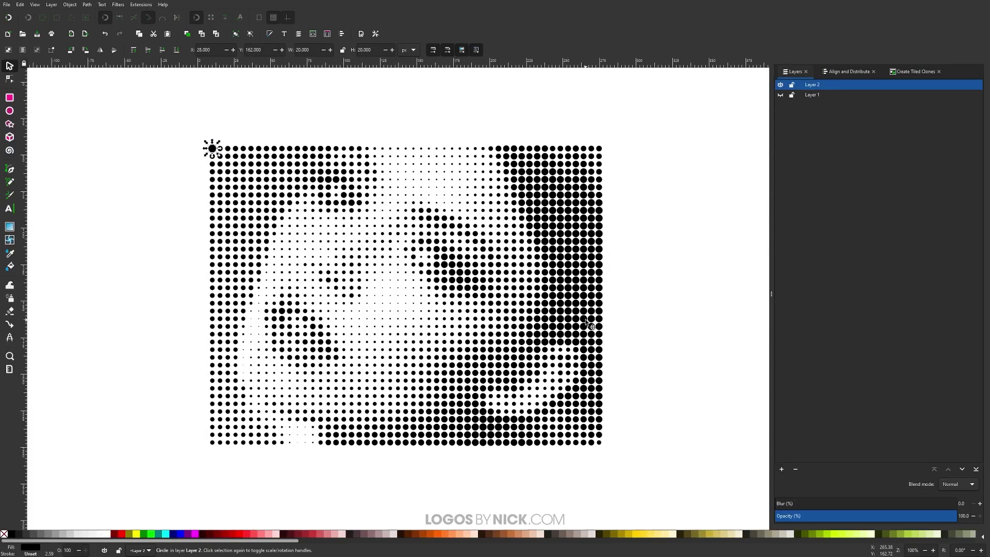
{"action": "left_click", "coordinate": [780, 96]}
{"action": "left_click", "coordinate": [916, 71]}
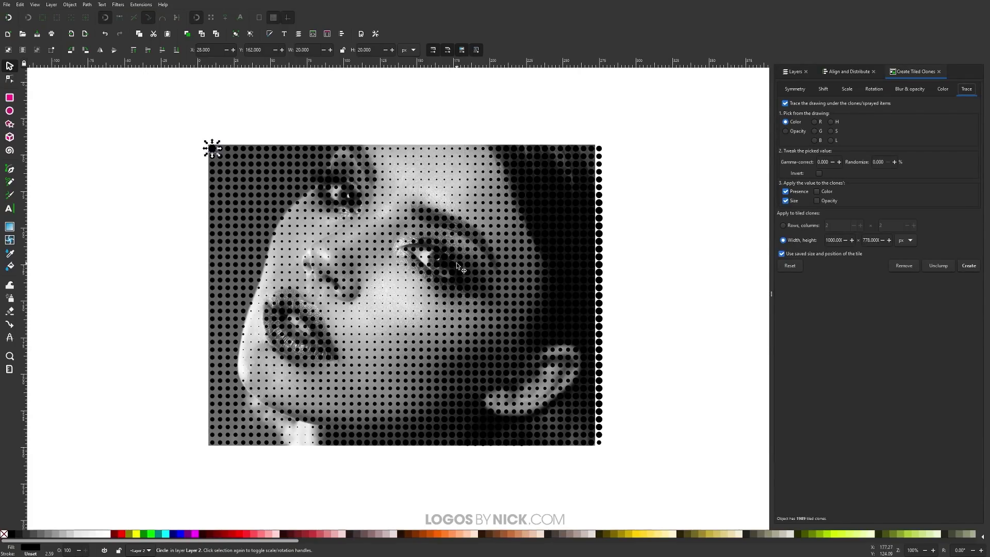
{"action": "key", "text": "ctrl+z"}
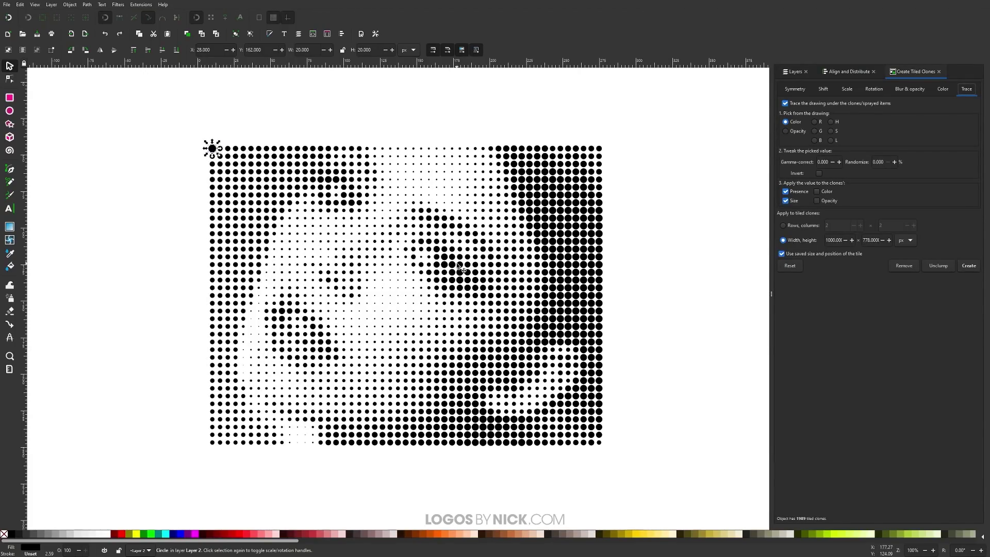
{"action": "key", "text": "ctrl+shift+z"}
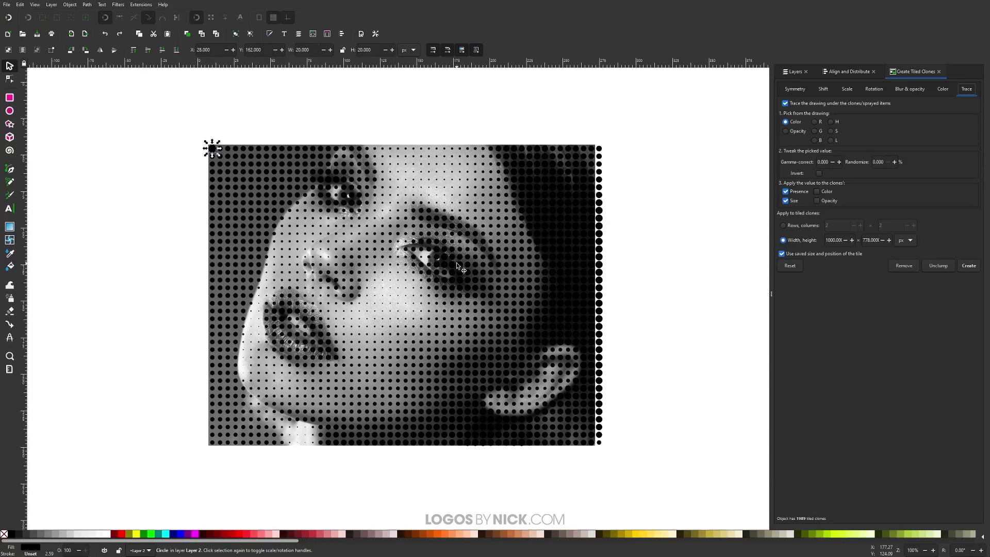
{"action": "key", "text": "alt+r"}
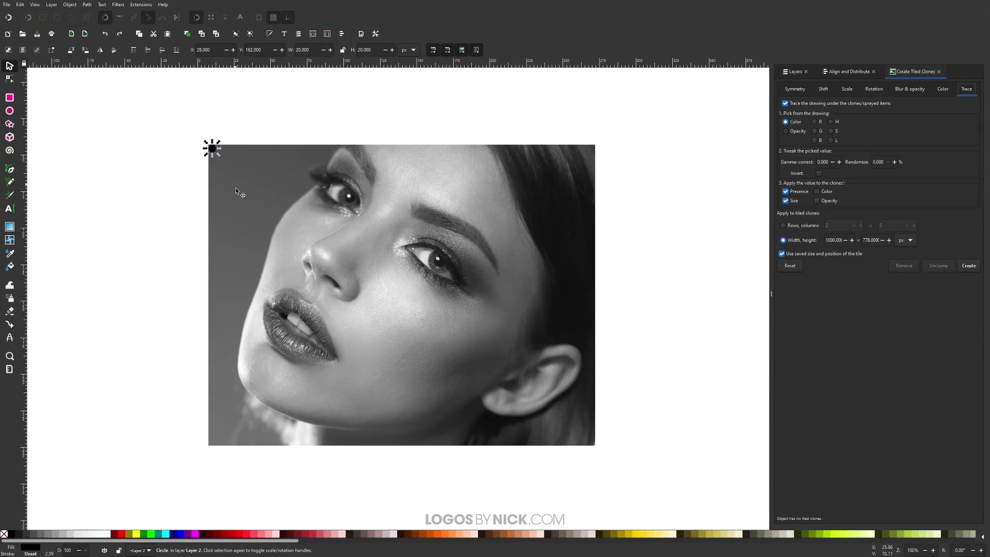
- Shrink the circle and test a denser halftone, then undo it
{"action": "left_click", "coordinate": [216, 153]}
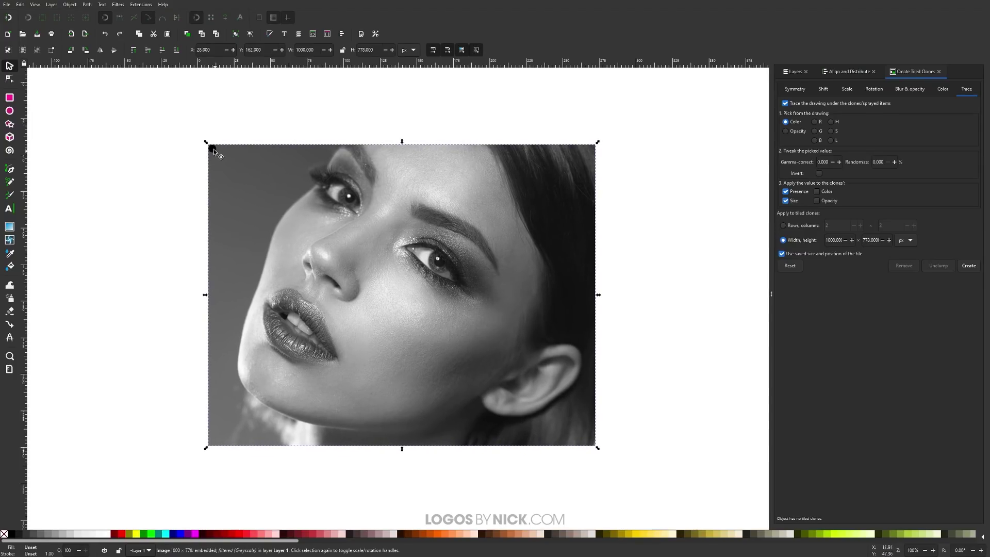
{"action": "left_click", "coordinate": [212, 149]}
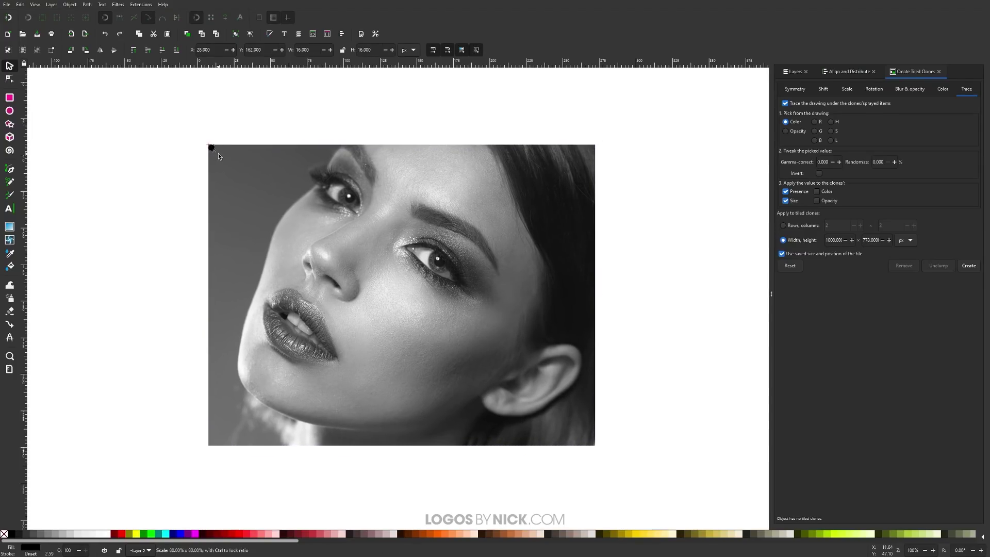
{"action": "left_click_drag", "start_coordinate": [219, 155], "coordinate": [216, 154]}
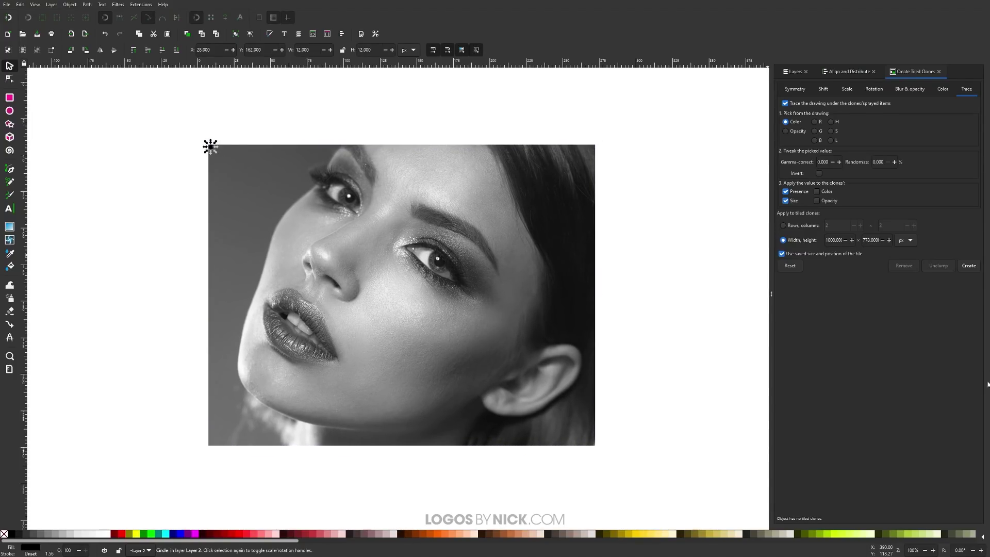
{"action": "left_click", "coordinate": [966, 271]}
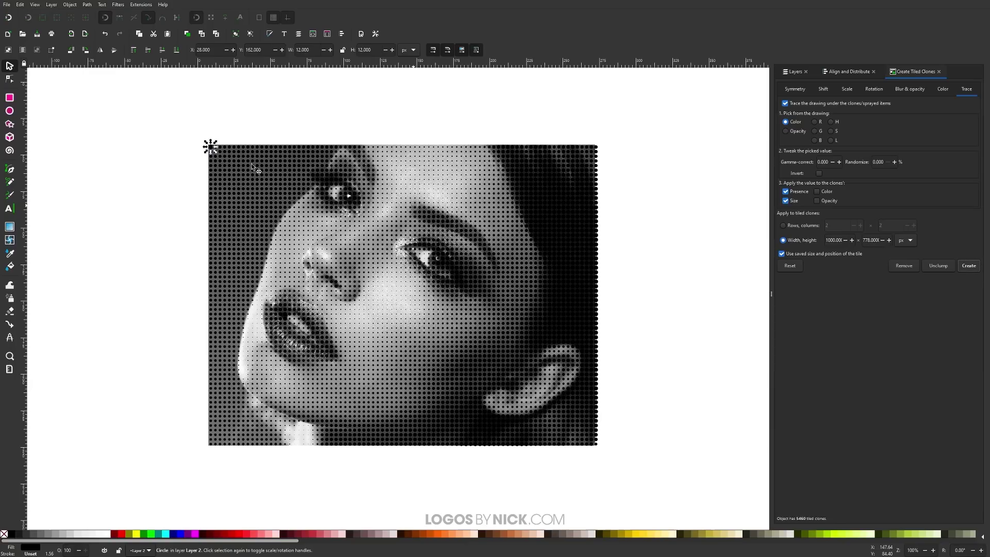
{"action": "key", "text": "ctrl+z"}
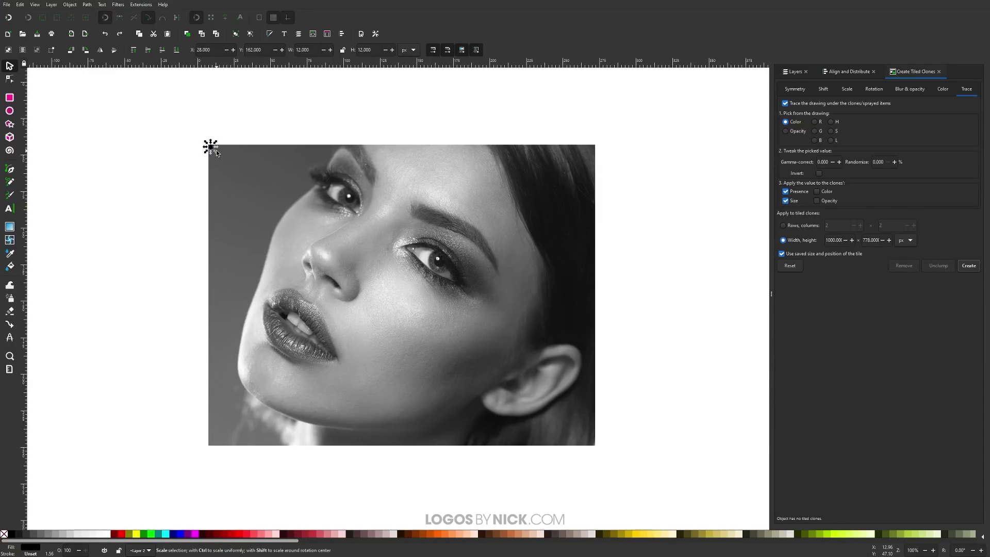
- Test a 26 px circle, undo, then generate the final 2714-clone halftone with a smaller circle
{"action": "left_click_drag", "start_coordinate": [216, 153], "coordinate": [222, 159]}
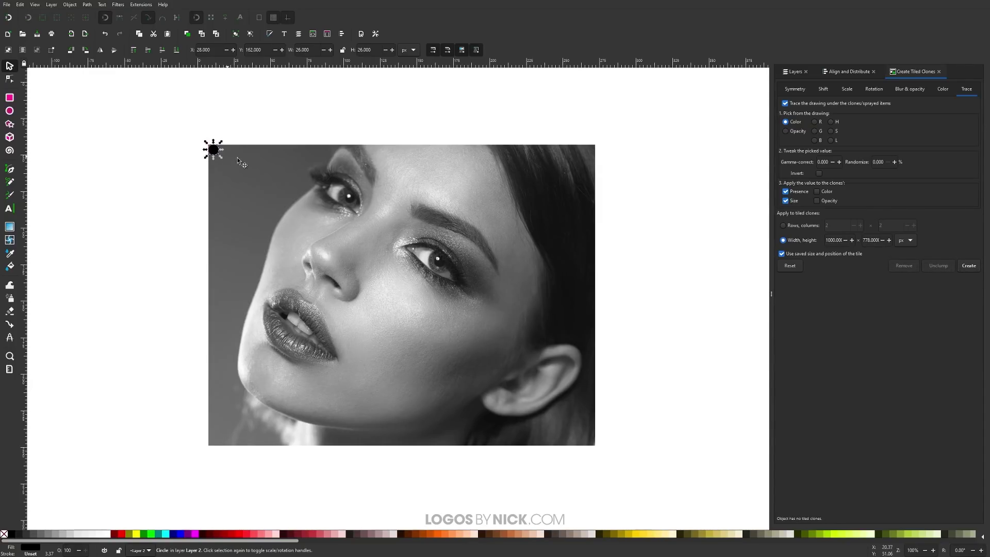
{"action": "left_click", "coordinate": [968, 266]}
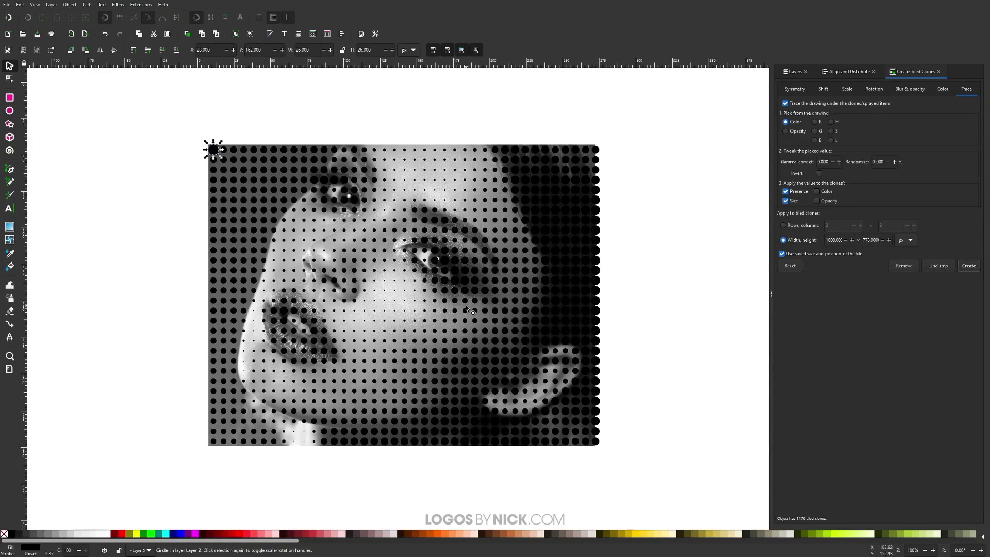
{"action": "key", "text": "ctrl+z"}
{"action": "left_click_drag", "start_coordinate": [221, 157], "coordinate": [215, 155]}
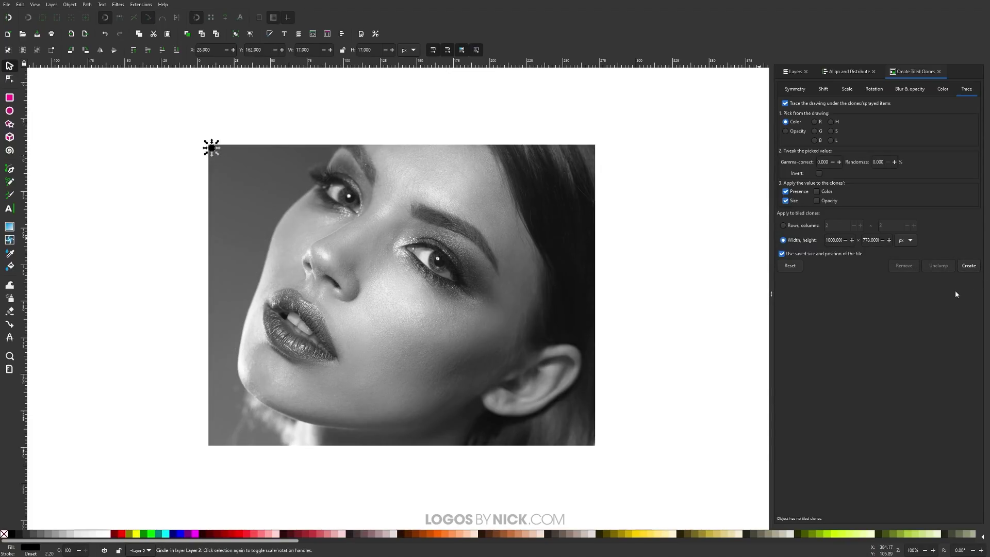
{"action": "left_click", "coordinate": [969, 265]}
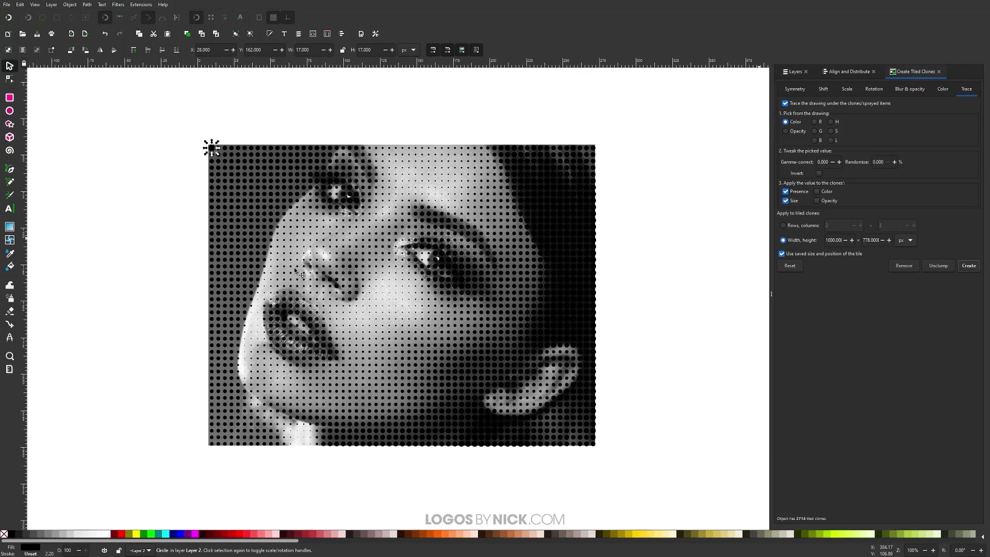
- Hide Layer 1 so only the black halftone dots remain, zooming to inspect them
{"action": "left_click", "coordinate": [794, 74]}
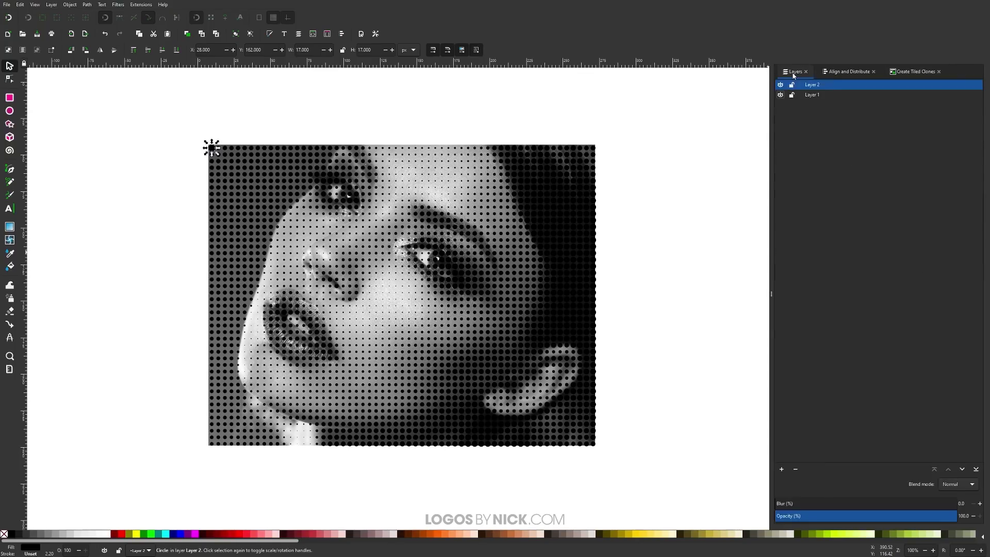
{"action": "left_click", "coordinate": [780, 95]}
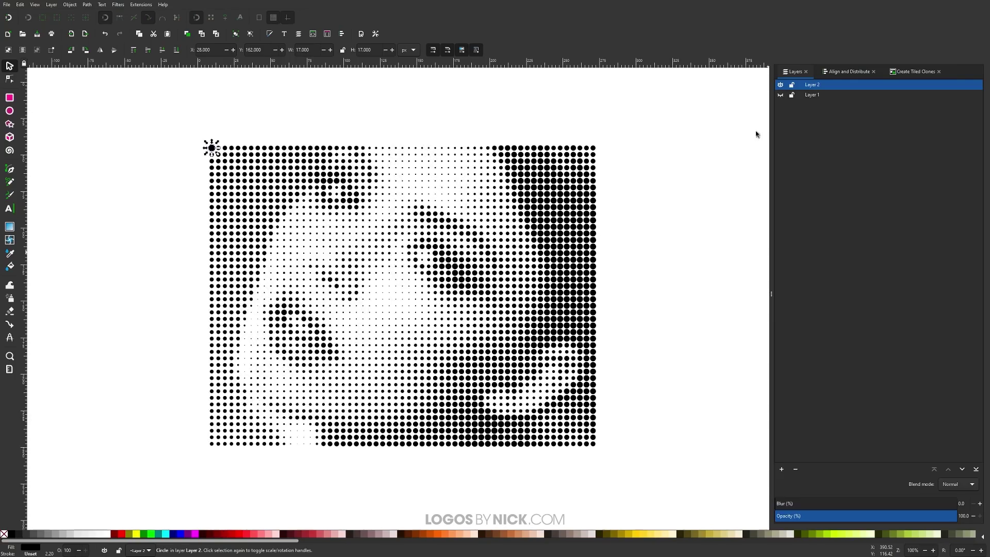
{"action": "scroll", "coordinate": [476, 357], "scroll_direction": "down", "scroll_amount": 5}
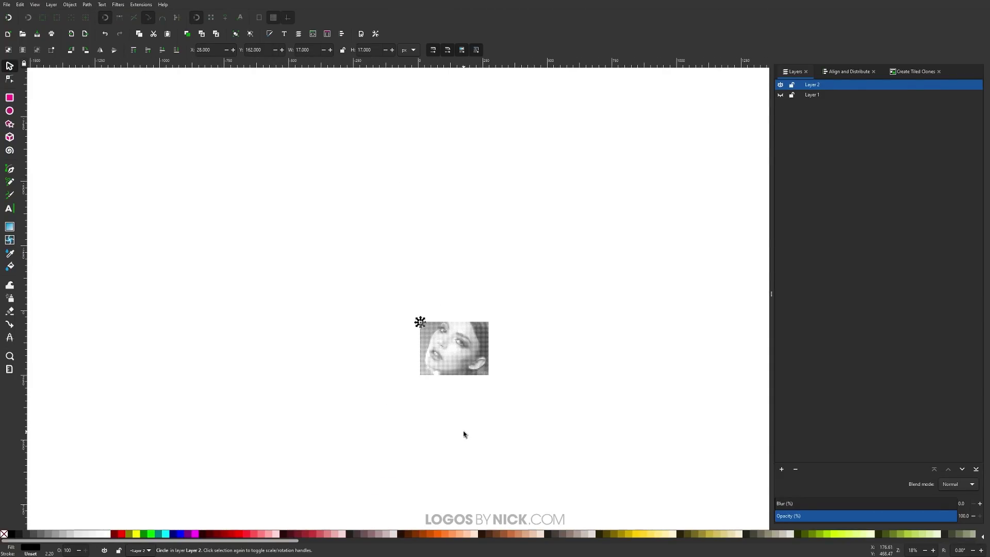
{"action": "scroll", "coordinate": [461, 362], "scroll_direction": "up", "scroll_amount": 4}
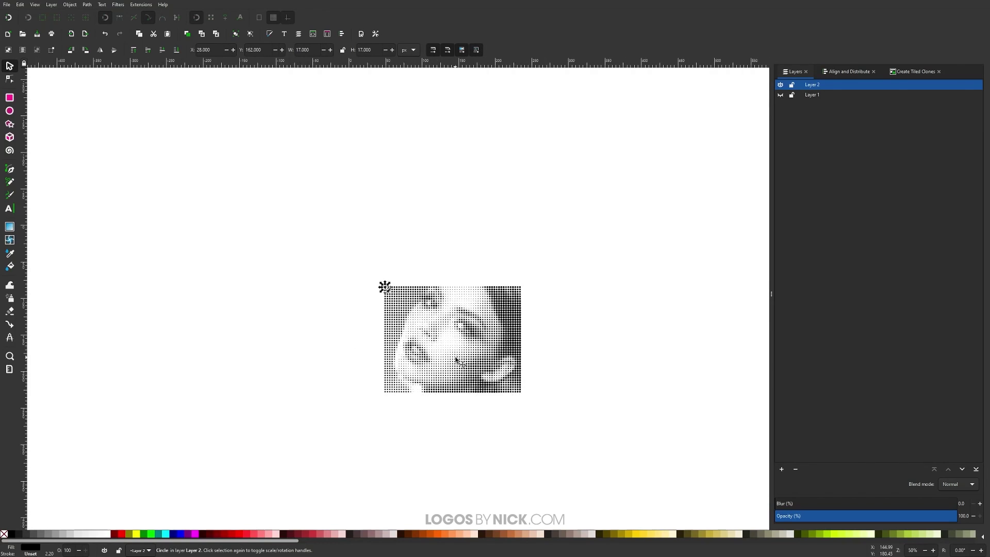
{"action": "scroll", "coordinate": [476, 372], "scroll_direction": "up", "scroll_amount": 11}
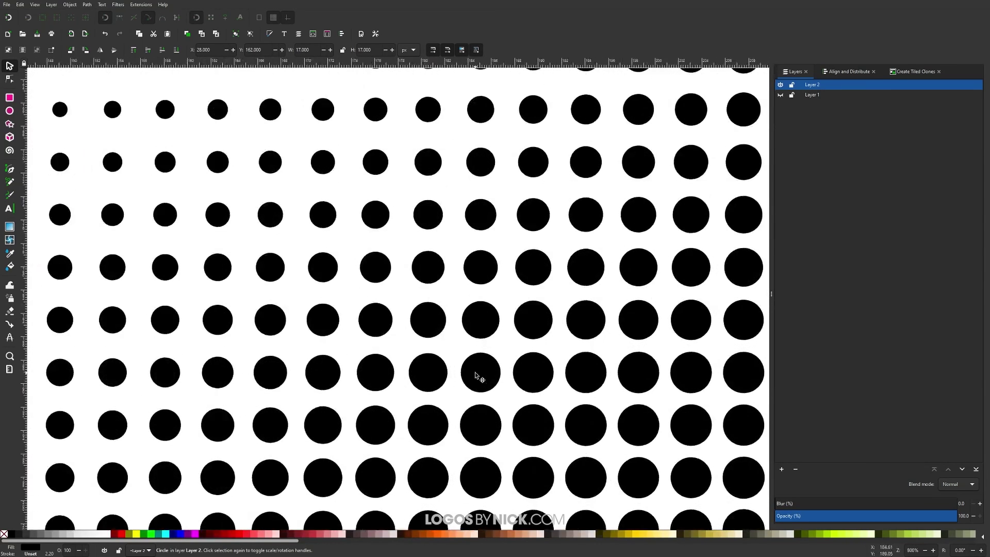
{"action": "scroll", "coordinate": [441, 348], "scroll_direction": "up", "scroll_amount": 3}
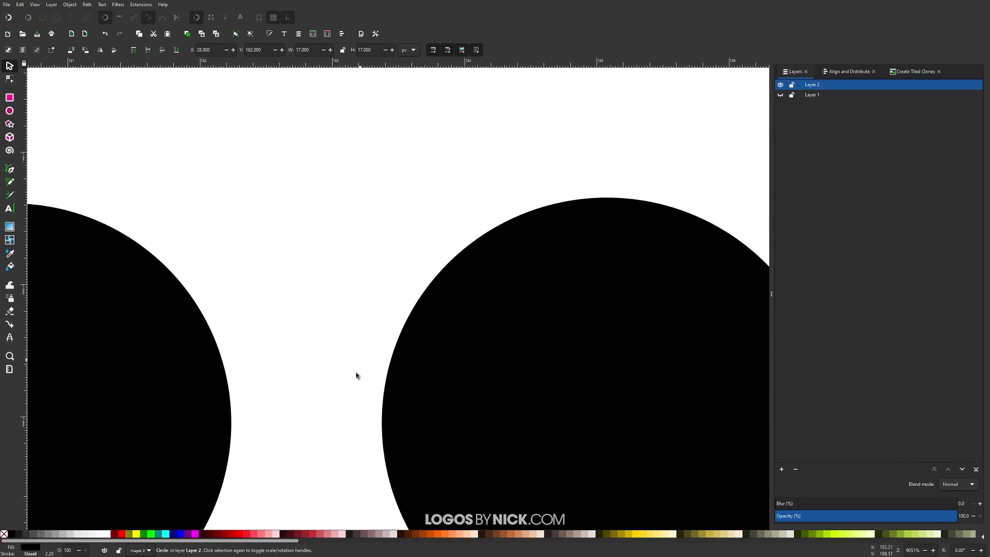
{"action": "scroll", "coordinate": [432, 321], "scroll_direction": "down", "scroll_amount": 13}
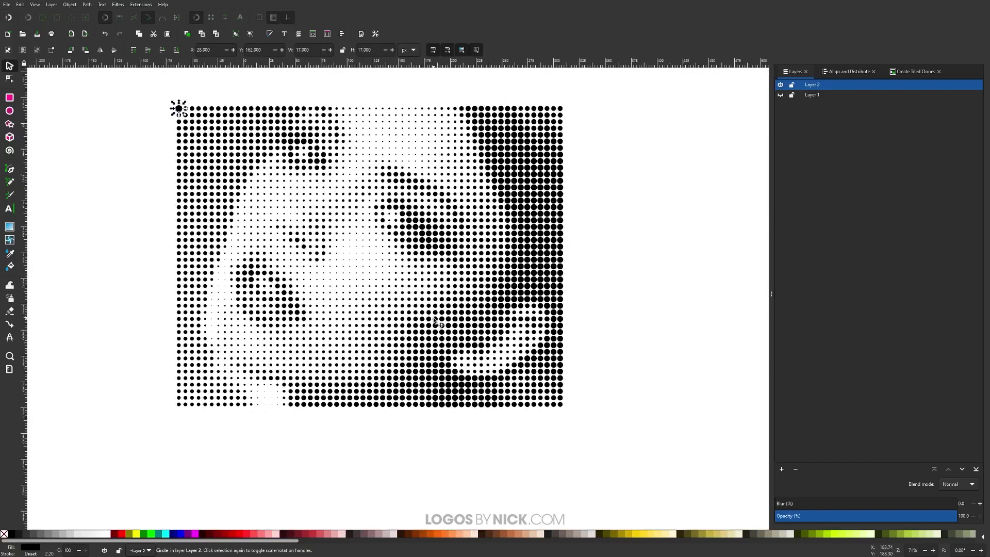
{"action": "scroll", "coordinate": [415, 321], "scroll_direction": "up", "scroll_amount": 2}
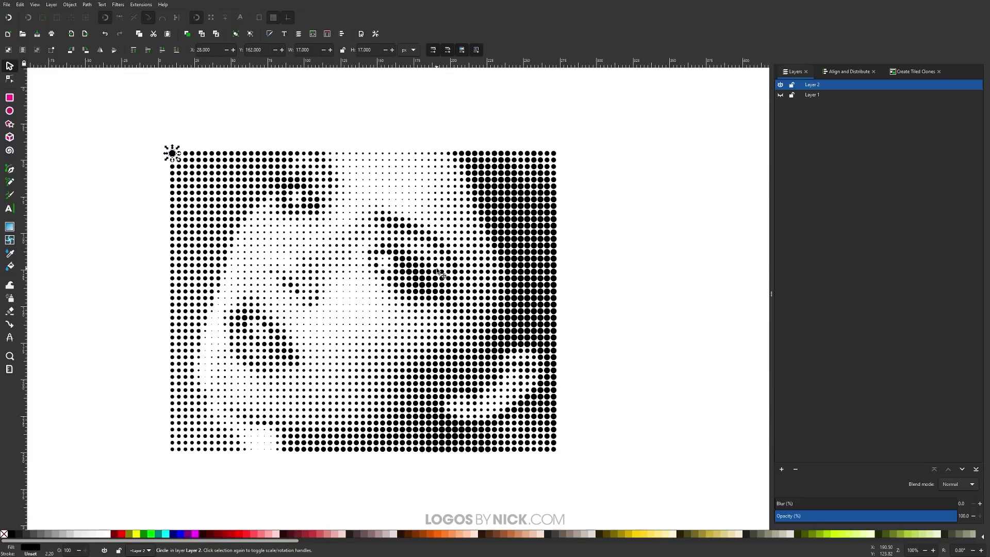
- Move the source circle above-left off the grid so its blue fill turns every dot blue
{"action": "scroll", "coordinate": [354, 221], "scroll_direction": "up", "scroll_amount": 3}
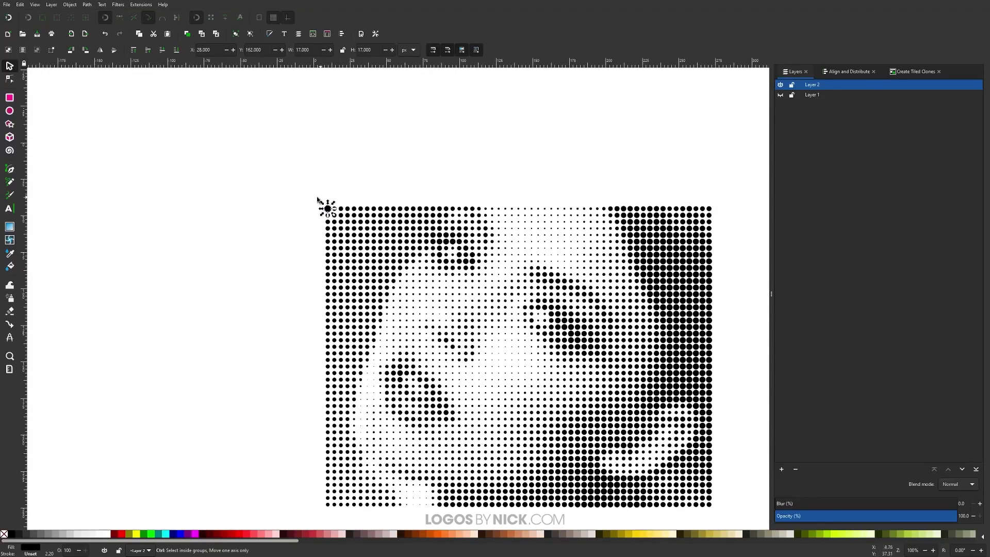
{"action": "scroll", "coordinate": [315, 201], "scroll_direction": "up", "scroll_amount": 5}
{"action": "mouse_move", "coordinate": [453, 360]}
{"action": "left_mouse_down"}
{"action": "mouse_move", "coordinate": [209, 308]}
{"action": "mouse_move", "coordinate": [227, 276]}
{"action": "left_mouse_up"}
{"action": "scroll", "coordinate": [243, 270], "scroll_direction": "down", "scroll_amount": 8}
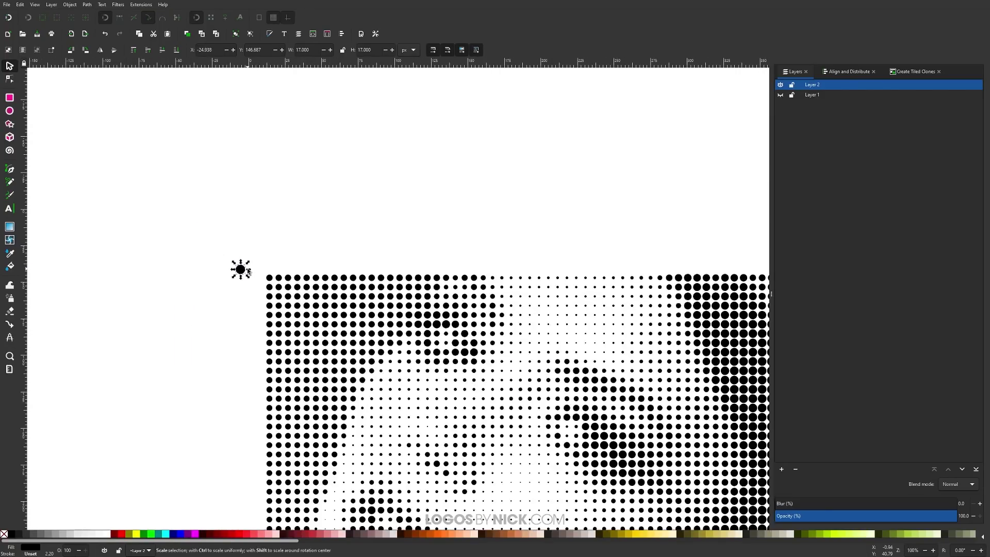
{"action": "scroll", "coordinate": [364, 357], "scroll_direction": "down", "scroll_amount": 5}
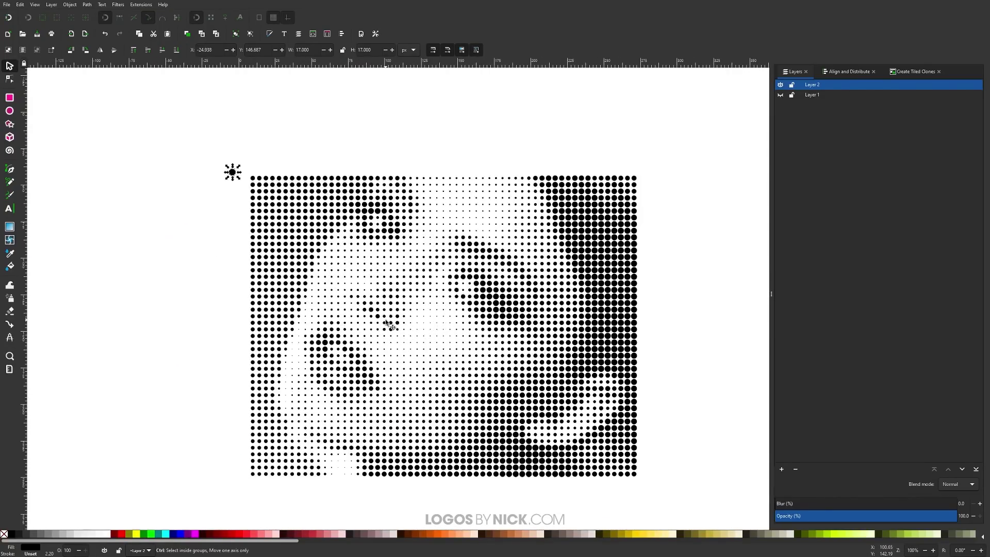
{"action": "scroll", "coordinate": [386, 324], "scroll_direction": "down", "scroll_amount": 1}
{"action": "scroll", "coordinate": [360, 310], "scroll_direction": "down", "scroll_amount": 1}
{"action": "scroll", "coordinate": [351, 299], "scroll_direction": "up", "scroll_amount": 1}
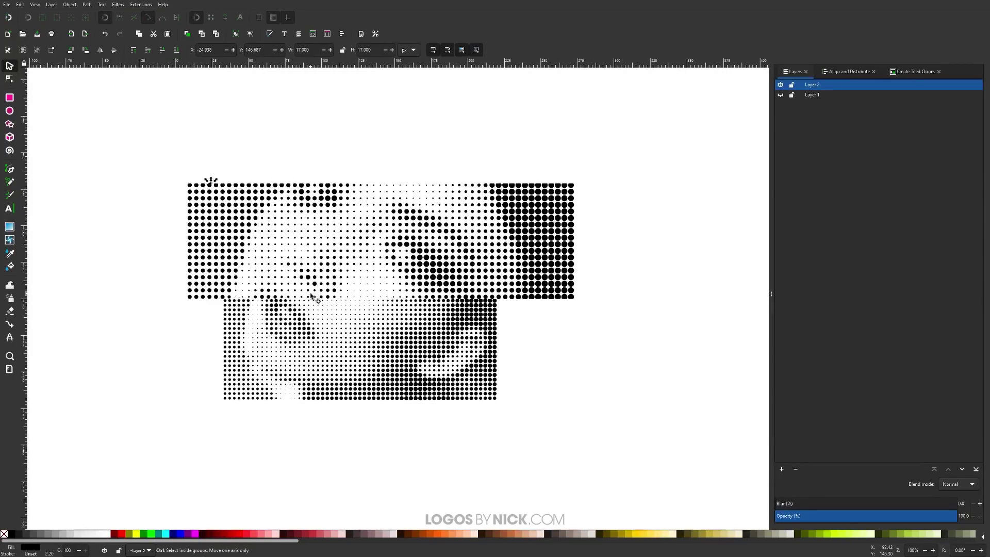
{"action": "scroll", "coordinate": [322, 244], "scroll_direction": "down", "scroll_amount": 2}
{"action": "scroll", "coordinate": [324, 246], "scroll_direction": "left", "scroll_amount": 4}
{"action": "scroll", "coordinate": [323, 246], "scroll_direction": "up", "scroll_amount": 3}
{"action": "scroll", "coordinate": [350, 247], "scroll_direction": "right", "scroll_amount": 6}
{"action": "scroll", "coordinate": [350, 247], "scroll_direction": "down", "scroll_amount": 2}
{"action": "scroll", "coordinate": [371, 250], "scroll_direction": "left", "scroll_amount": 4}
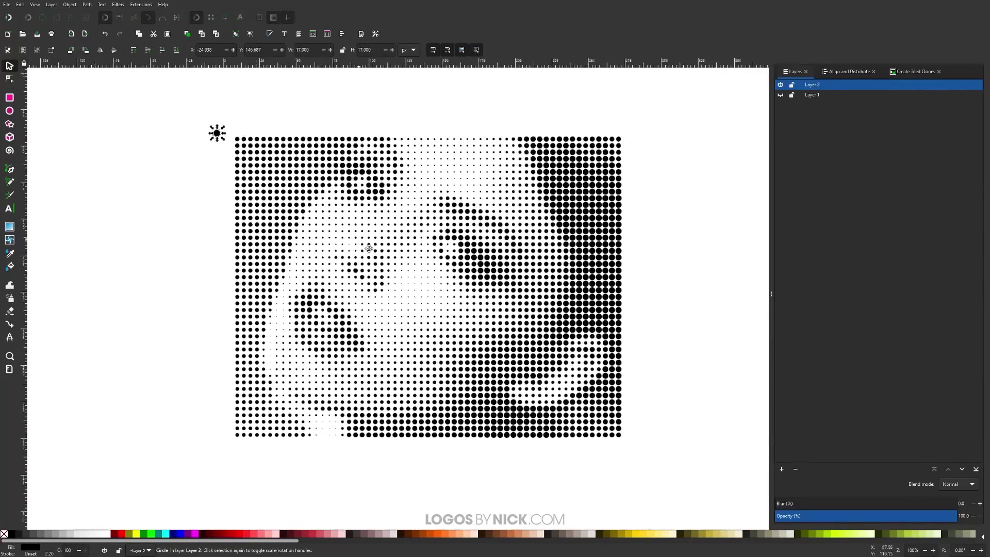
{"action": "scroll", "coordinate": [394, 252], "scroll_direction": "left", "scroll_amount": 2}
{"action": "scroll", "coordinate": [394, 252], "scroll_direction": "right", "scroll_amount": 2}
{"action": "scroll", "coordinate": [395, 253], "scroll_direction": "up", "scroll_amount": 1}
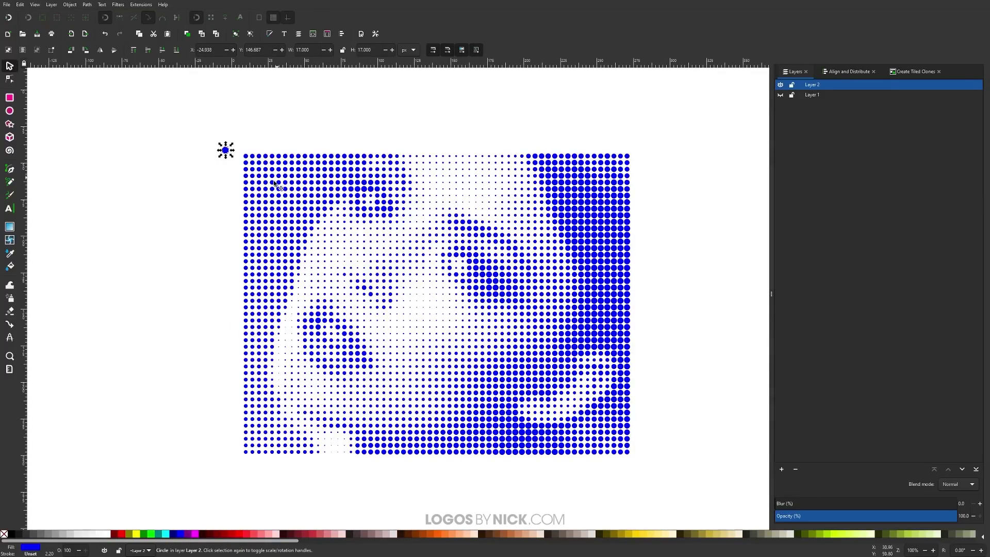
{"action": "scroll", "coordinate": [242, 137], "scroll_direction": "up", "scroll_amount": 2}
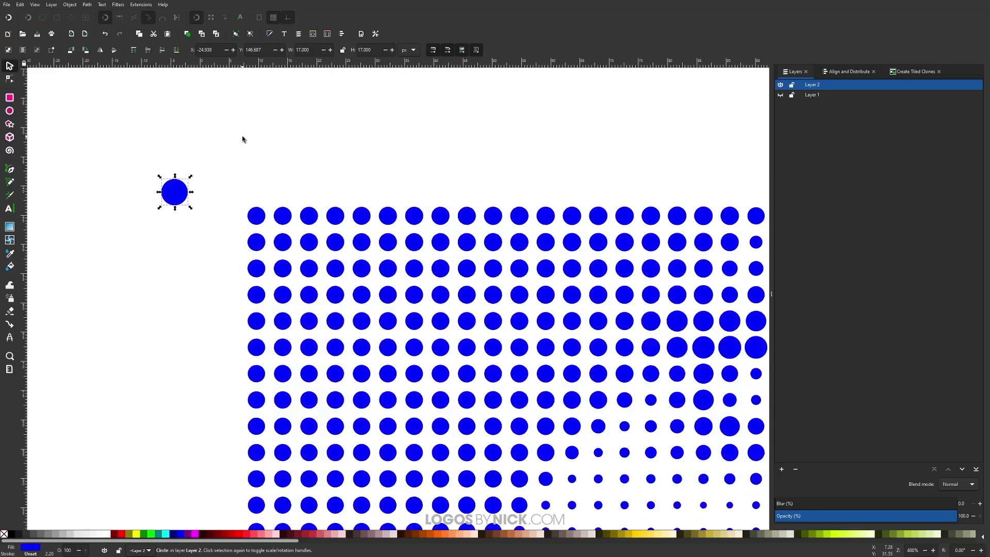
{"action": "scroll", "coordinate": [227, 207], "scroll_direction": "up", "scroll_amount": 2}
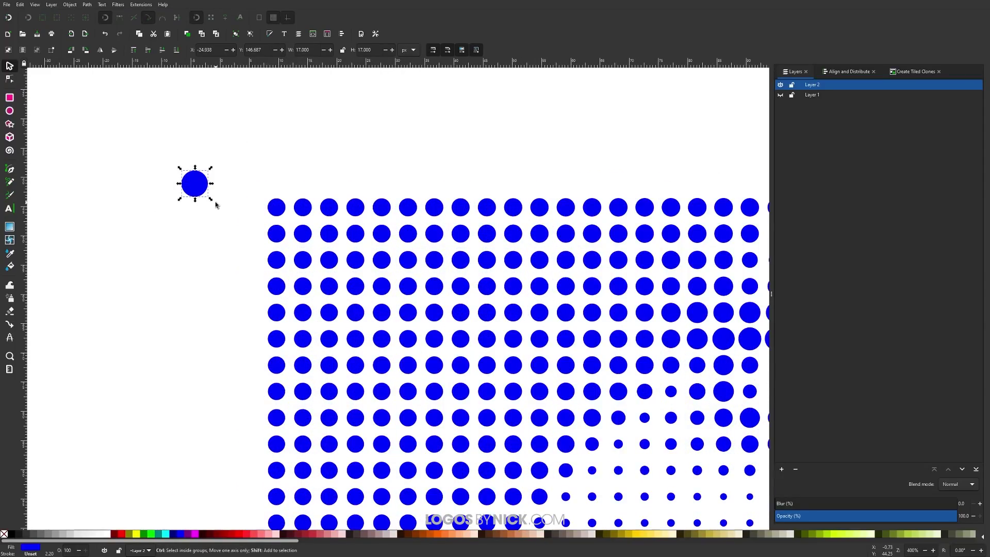
- Scale the source circle from 17 px to 22.5 px wide, then deselect it
{"action": "left_click_drag", "start_coordinate": [211, 202], "coordinate": [221, 208]}
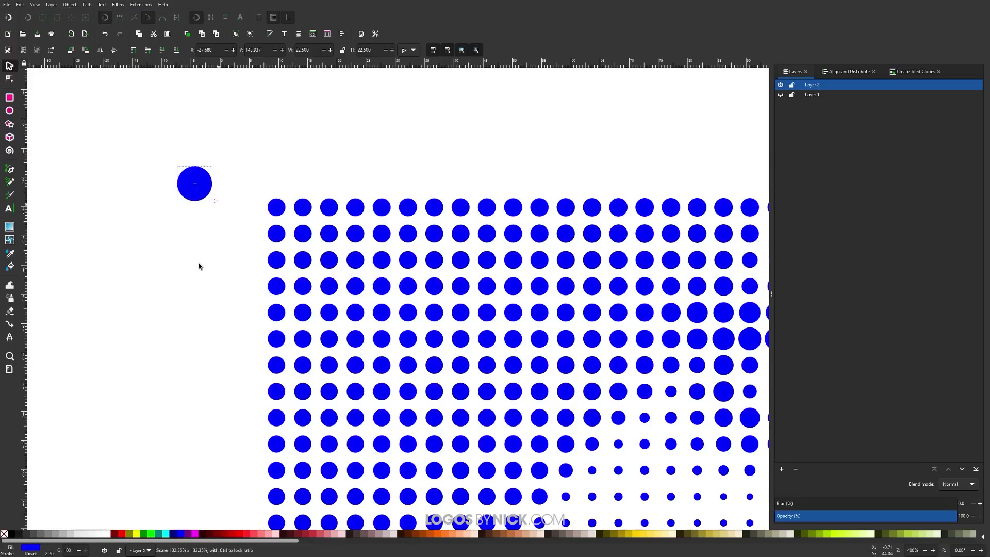
{"action": "scroll", "coordinate": [196, 268], "scroll_direction": "down", "scroll_amount": 8}
{"action": "scroll", "coordinate": [213, 256], "scroll_direction": "up", "scroll_amount": 3}
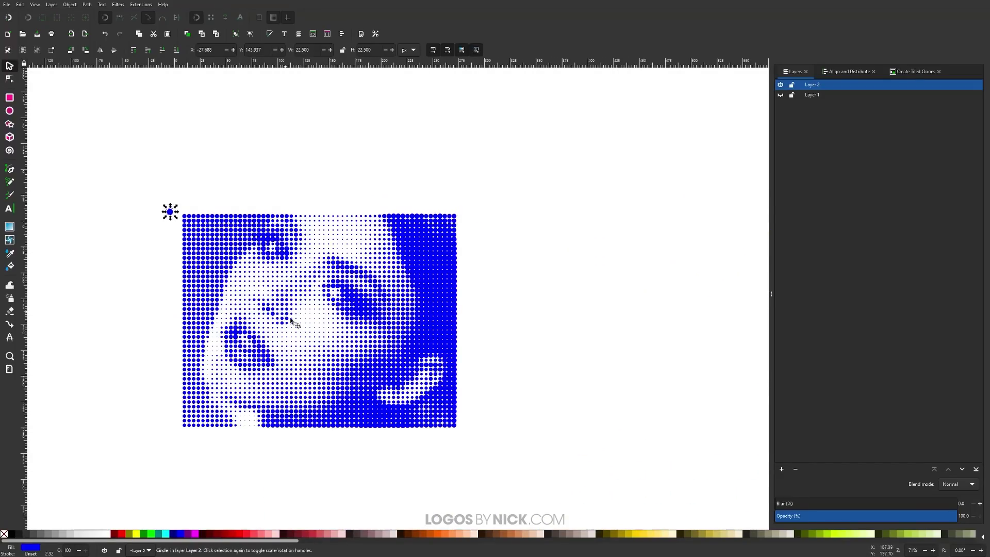
{"action": "scroll", "coordinate": [376, 364], "scroll_direction": "up", "scroll_amount": 1}
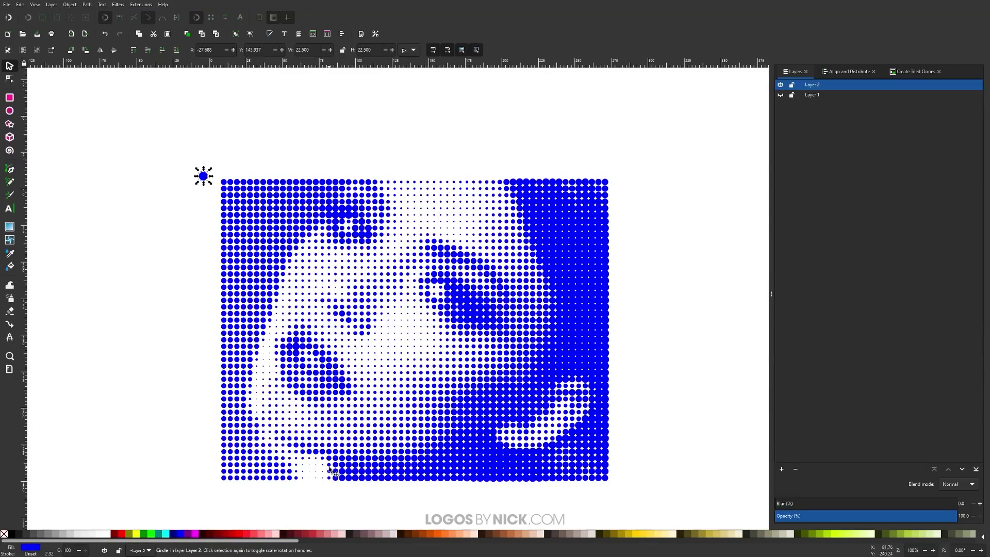
{"action": "scroll", "coordinate": [417, 346], "scroll_direction": "down", "scroll_amount": 6}
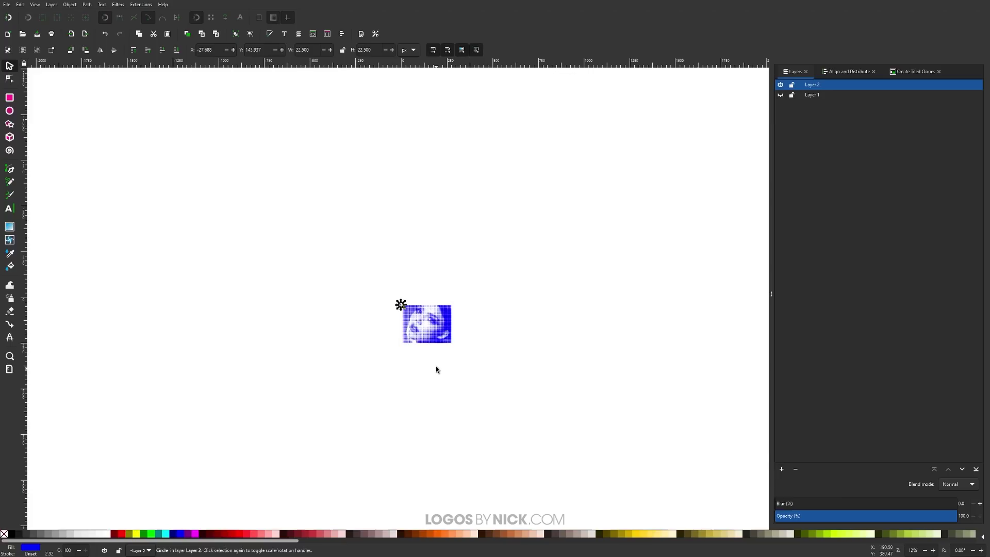
{"action": "scroll", "coordinate": [431, 330], "scroll_direction": "up", "scroll_amount": 5}
{"action": "key", "text": "Escape"}
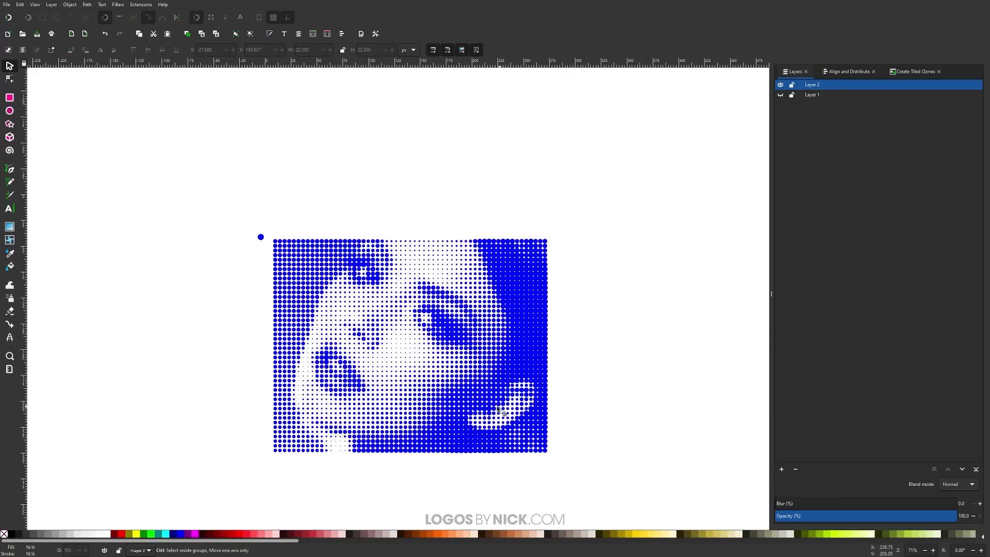
{"action": "scroll", "coordinate": [499, 410], "scroll_direction": "up", "scroll_amount": 2}
{"action": "scroll", "coordinate": [543, 316], "scroll_direction": "down", "scroll_amount": 3}
{"action": "scroll", "coordinate": [543, 316], "scroll_direction": "left", "scroll_amount": 3}
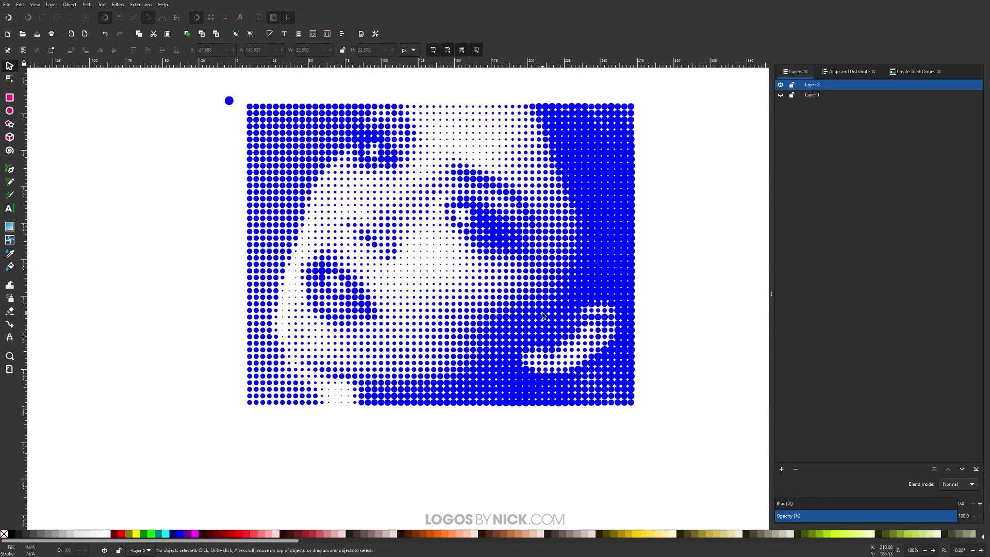